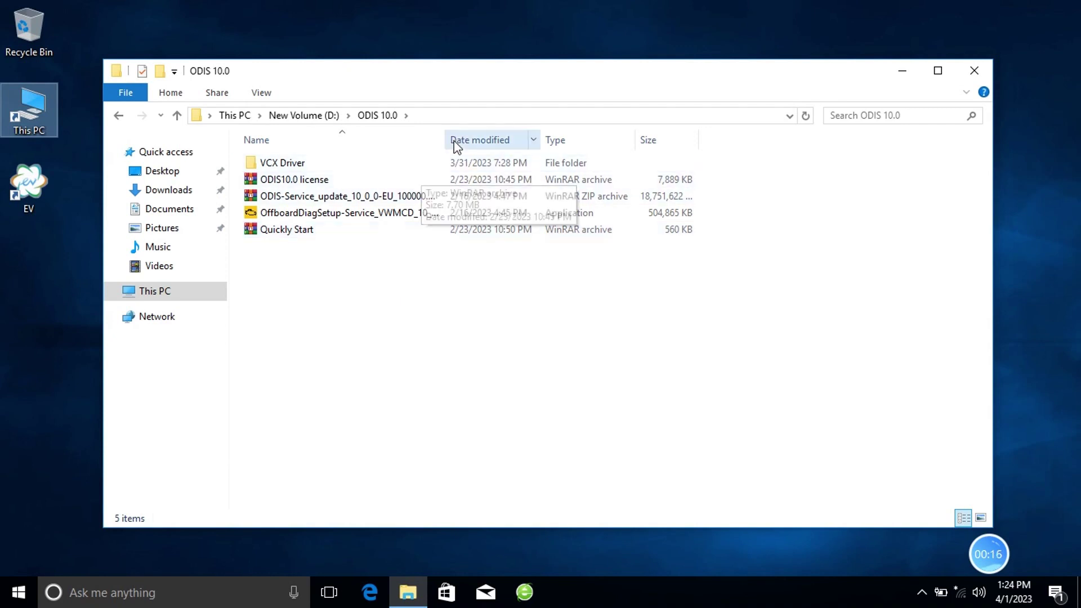
Widen the Name column in the ODIS 10.0 folder and launch the OffboardDiagSetup-Service_VWMCD_10_0_0-0501_1 installer.
{"action": "left_click_drag", "start_coordinate": [442, 138], "coordinate": [536, 141]}
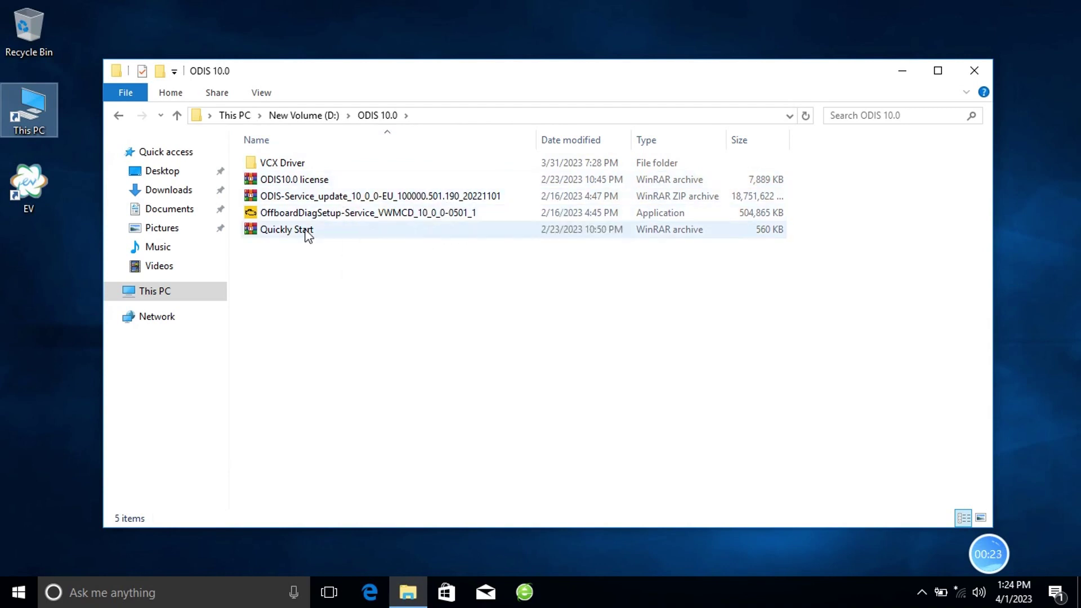
{"action": "left_click", "coordinate": [325, 216]}
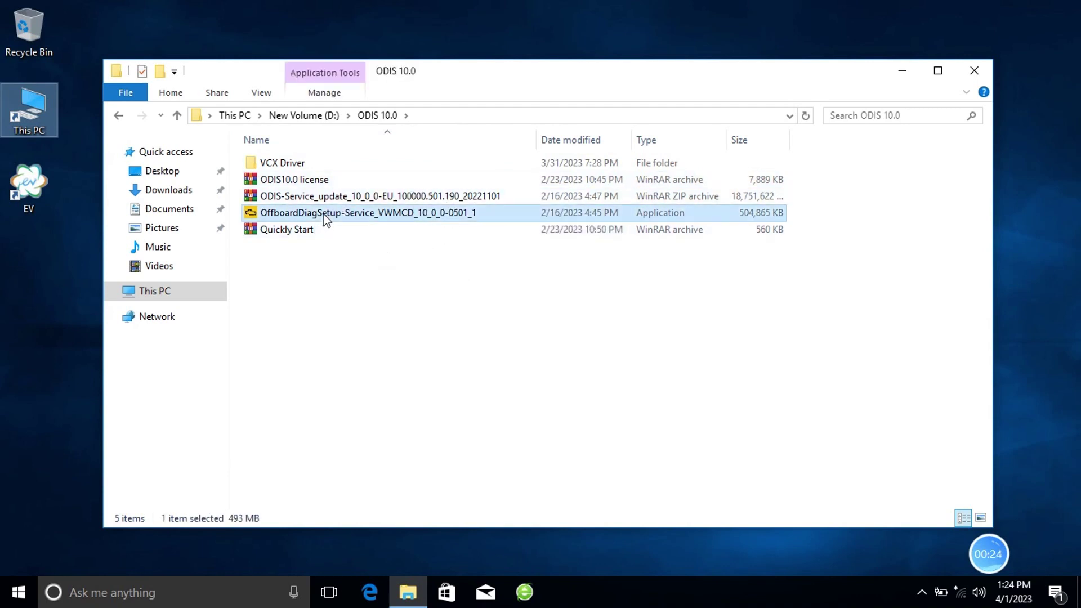
{"action": "right_click", "coordinate": [326, 219]}
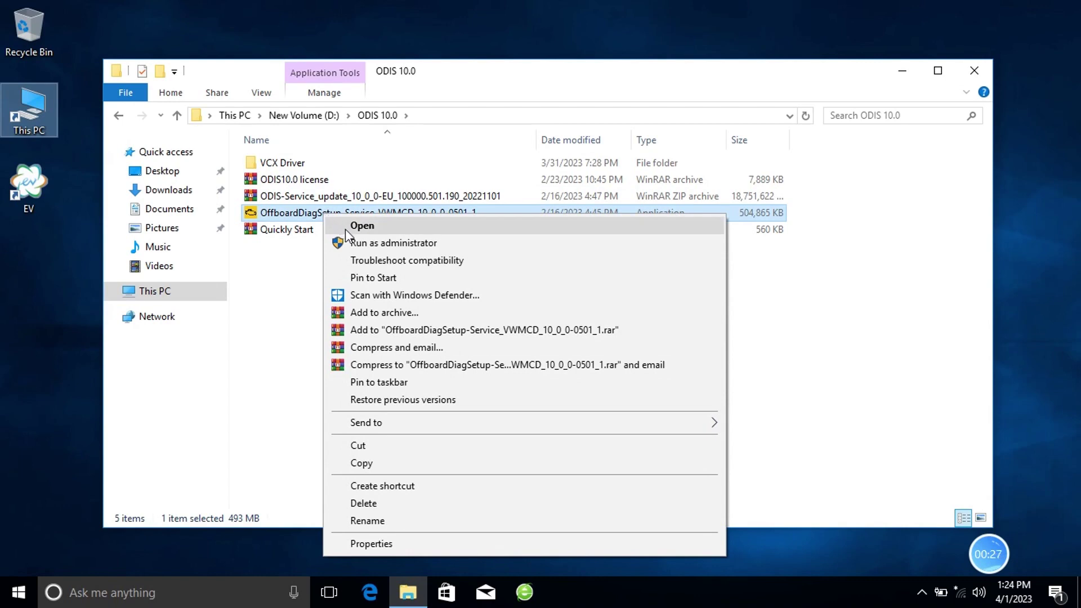
{"action": "left_click", "coordinate": [346, 226]}
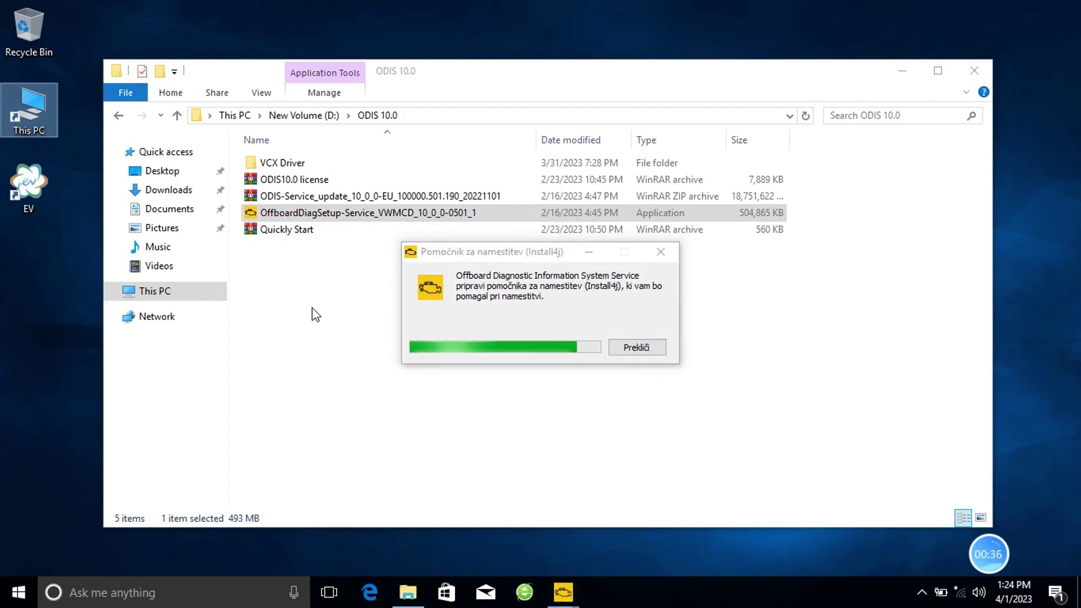
Choose English (US) as the setup language and confirm it.
{"action": "left_click", "coordinate": [559, 309]}
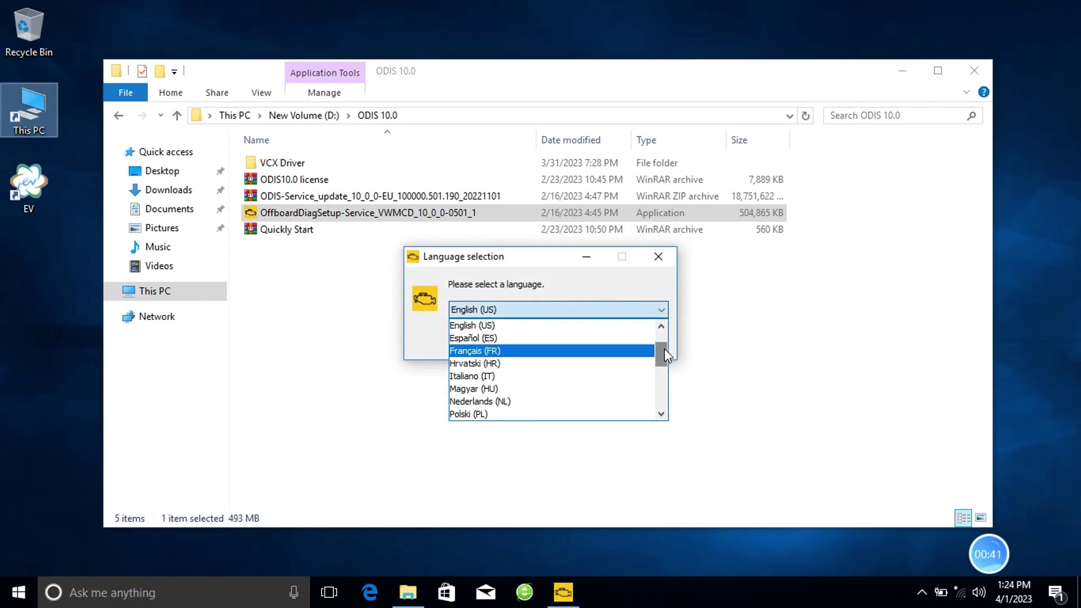
{"action": "scroll", "coordinate": [665, 349], "scroll_direction": "up", "scroll_amount": 1}
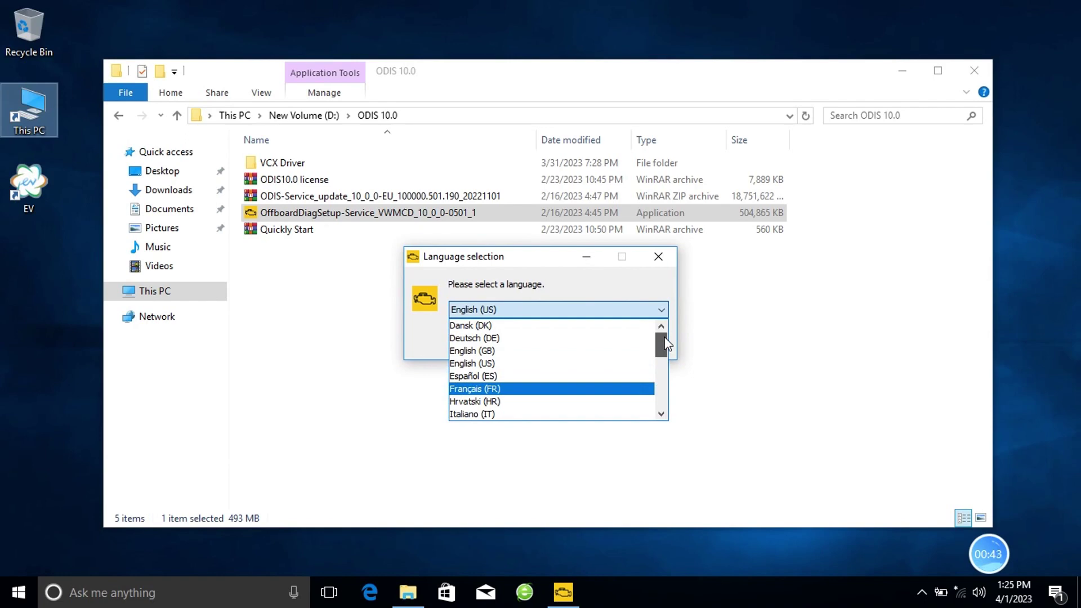
{"action": "mouse_move", "coordinate": [664, 341]}
{"action": "left_mouse_down"}
{"action": "mouse_move", "coordinate": [663, 394]}
{"action": "mouse_move", "coordinate": [662, 339]}
{"action": "left_mouse_up"}
{"action": "left_click", "coordinate": [602, 363]}
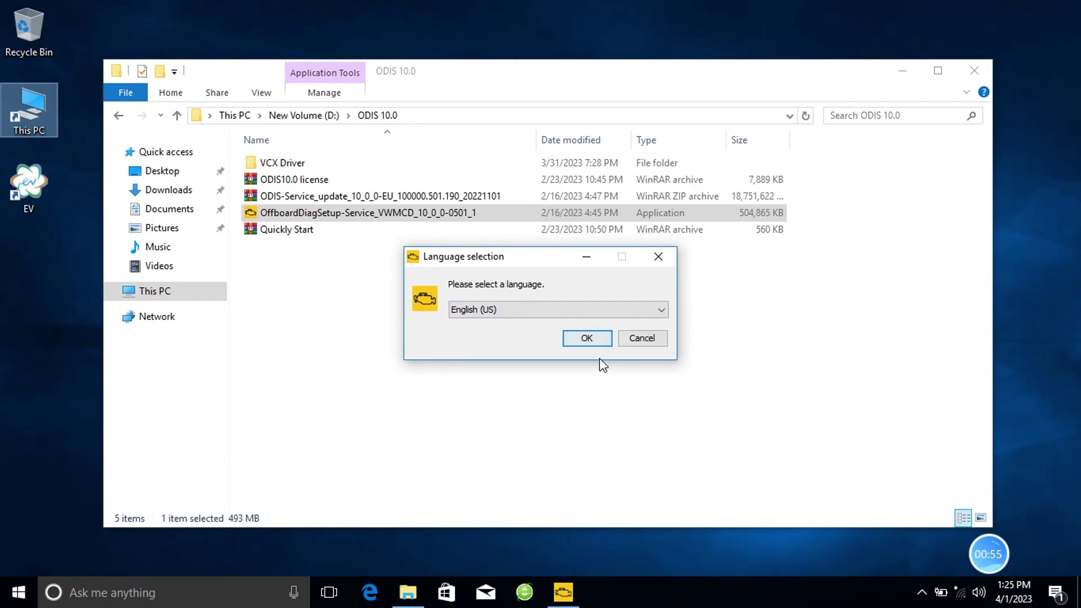
{"action": "left_click", "coordinate": [594, 339]}
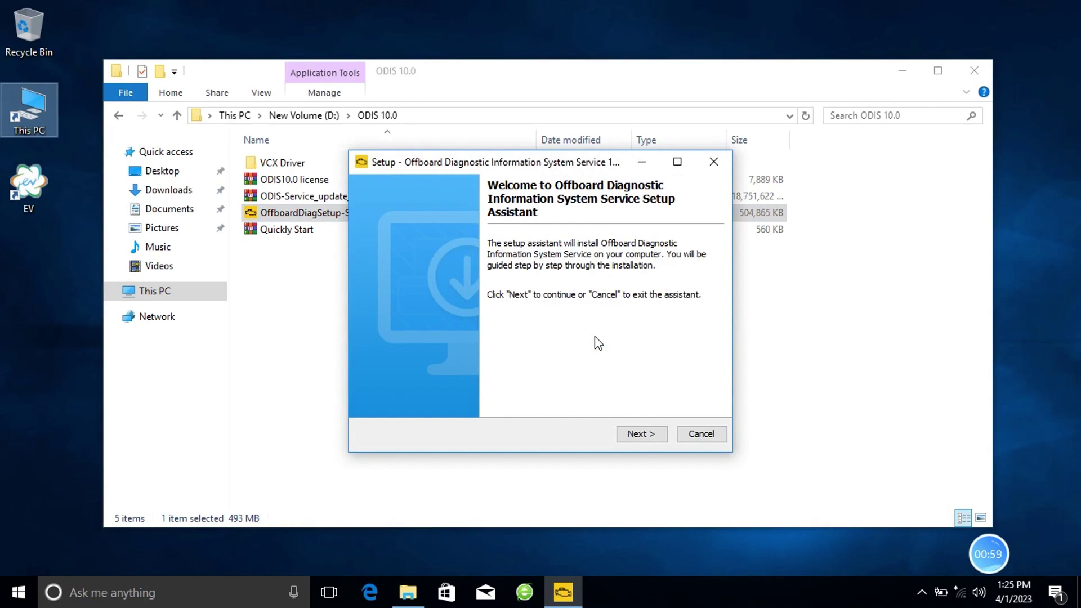
Advance the setup assistant to the license file selection, keeping Standard PC/notebook as target platform and leaving the VAS6154 host name empty.
{"action": "left_click", "coordinate": [635, 440]}
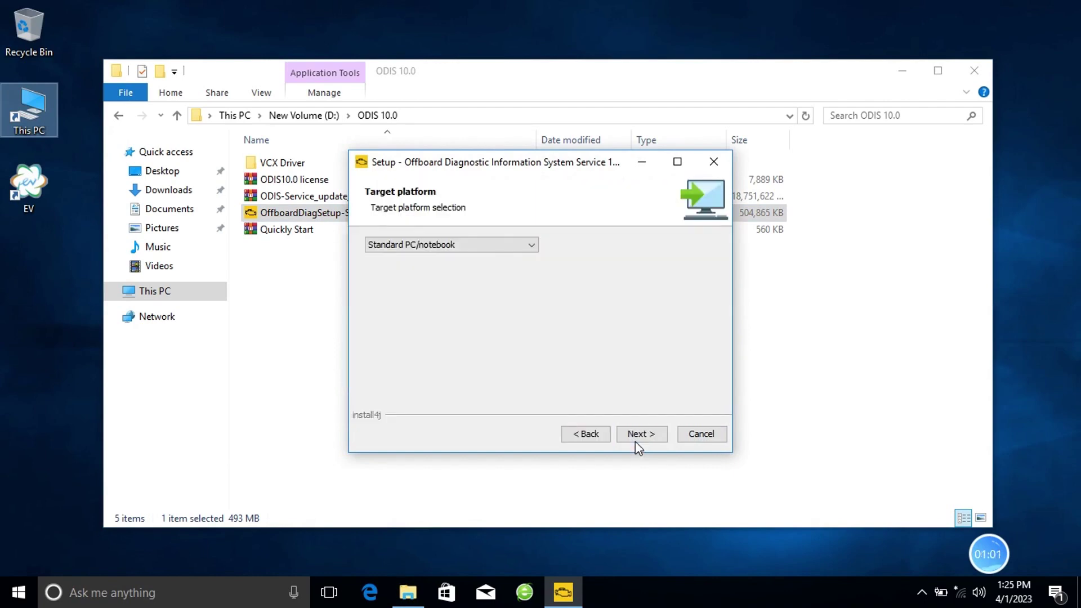
{"action": "left_click", "coordinate": [635, 440]}
{"action": "left_click", "coordinate": [635, 441]}
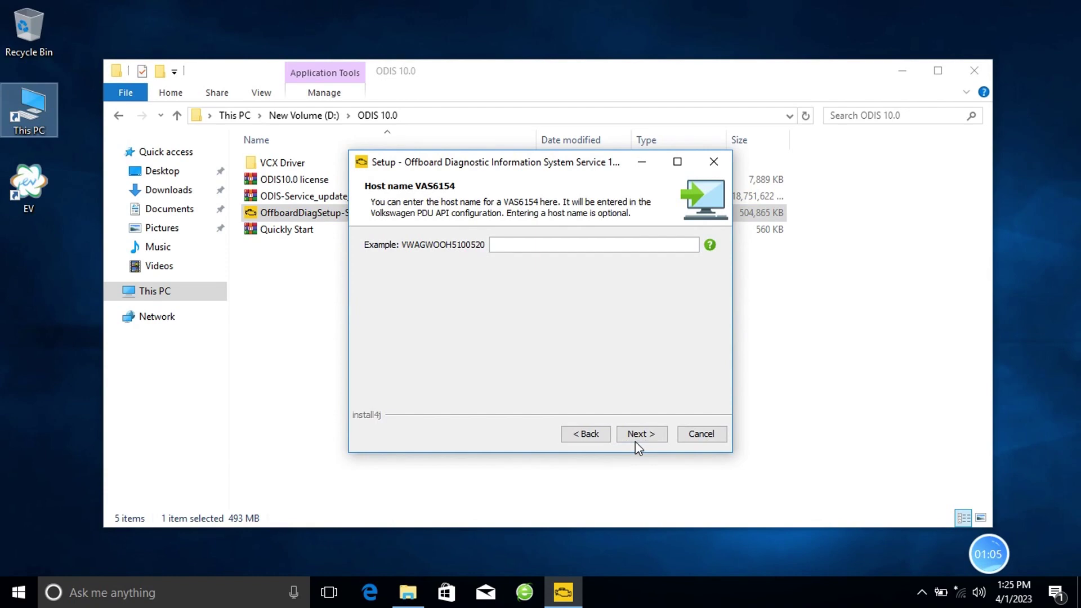
{"action": "left_click", "coordinate": [638, 440]}
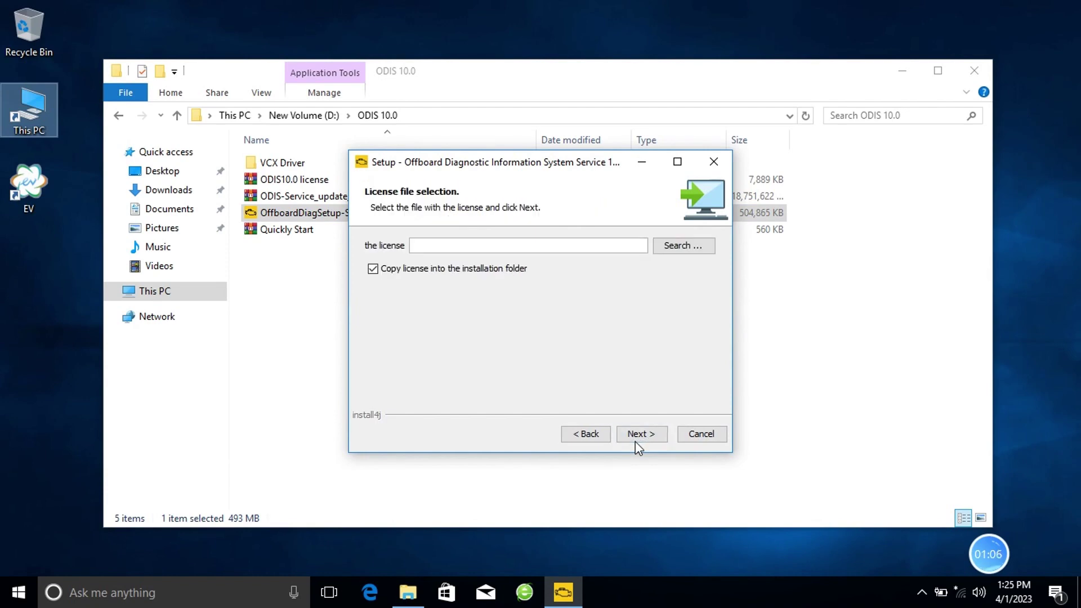
Extract the ODIS10.0 license archive into the current ODIS 10.0 folder.
{"action": "left_click", "coordinate": [318, 297]}
{"action": "left_click", "coordinate": [304, 181]}
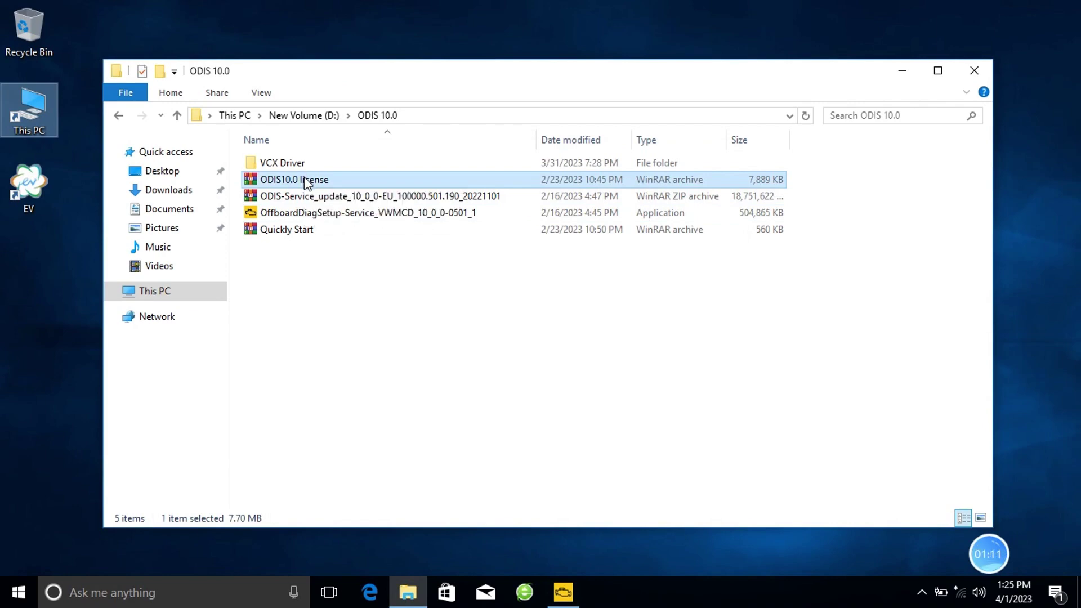
{"action": "right_click", "coordinate": [304, 179]}
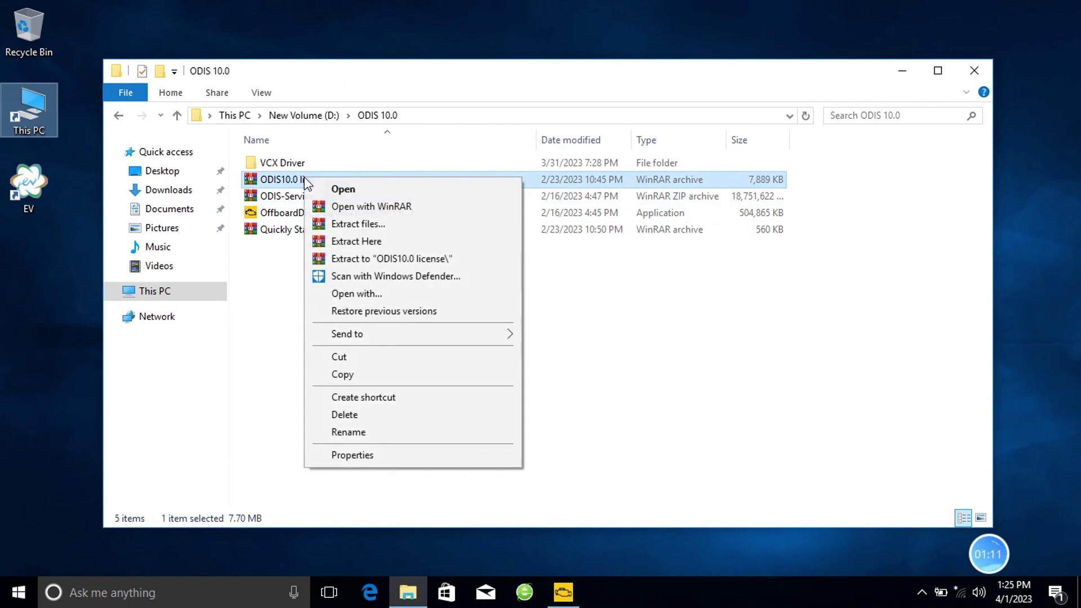
{"action": "left_click", "coordinate": [340, 243]}
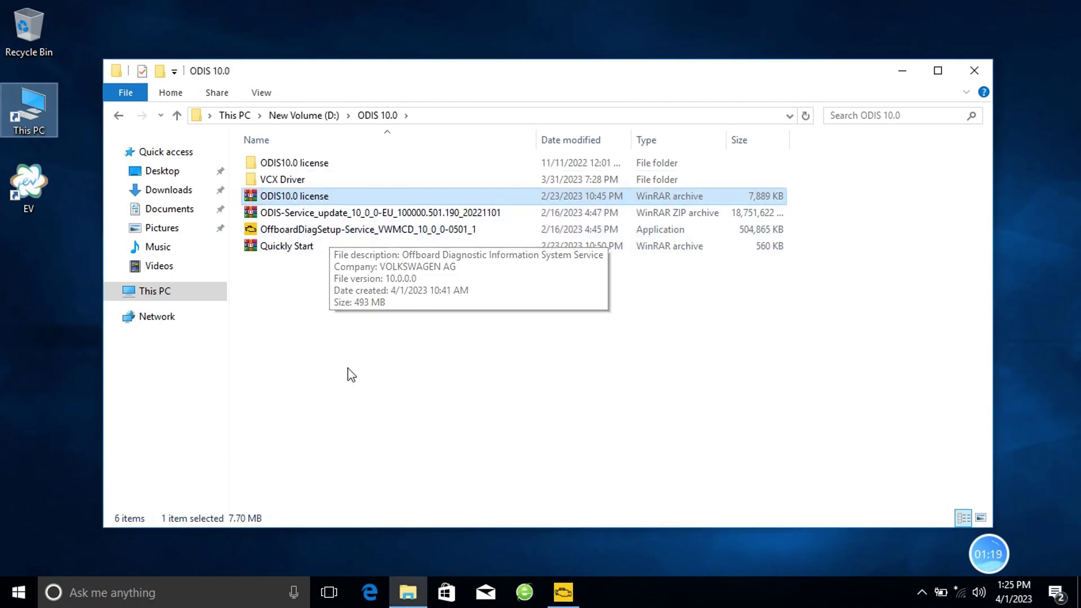
Return to the setup assistant and select license.dat from D:\ODIS 10.0\ODIS10.0 license as the license file.
{"action": "left_click", "coordinate": [562, 593]}
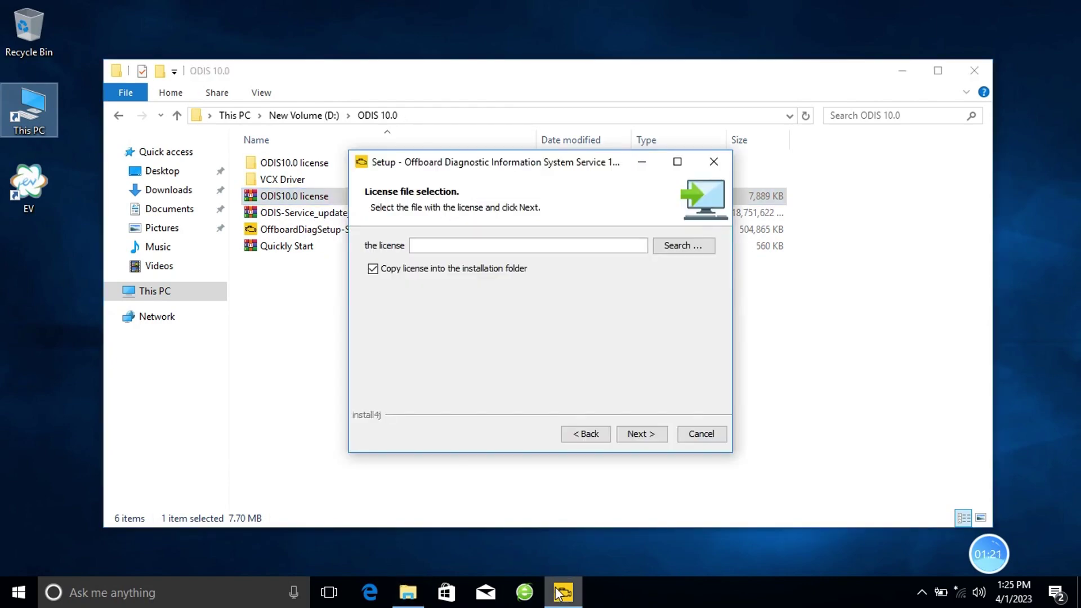
{"action": "left_click", "coordinate": [684, 246]}
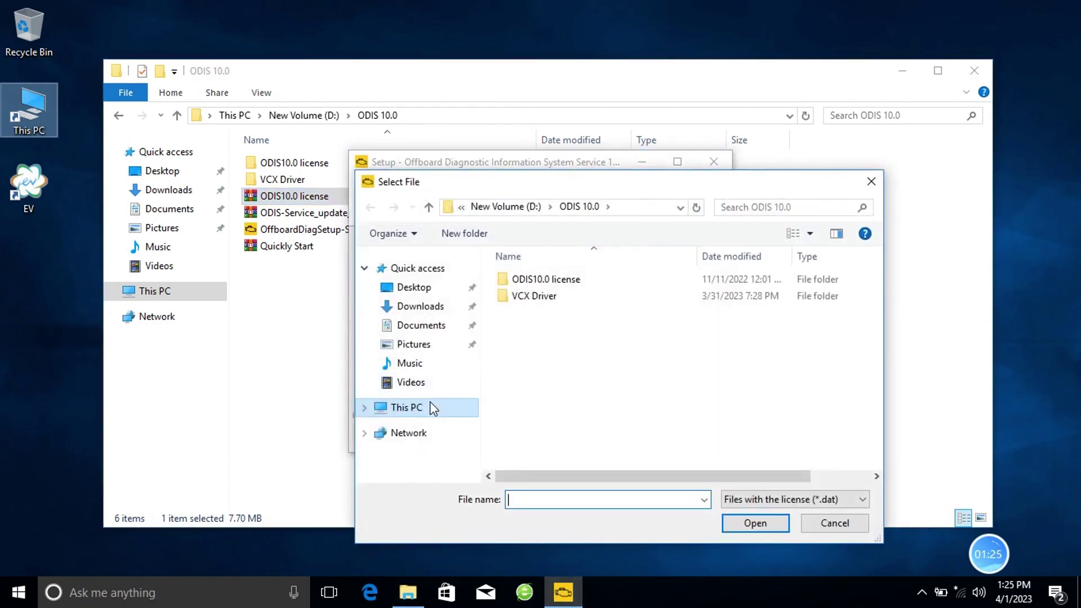
{"action": "left_click", "coordinate": [429, 406]}
{"action": "double_click", "coordinate": [571, 449]}
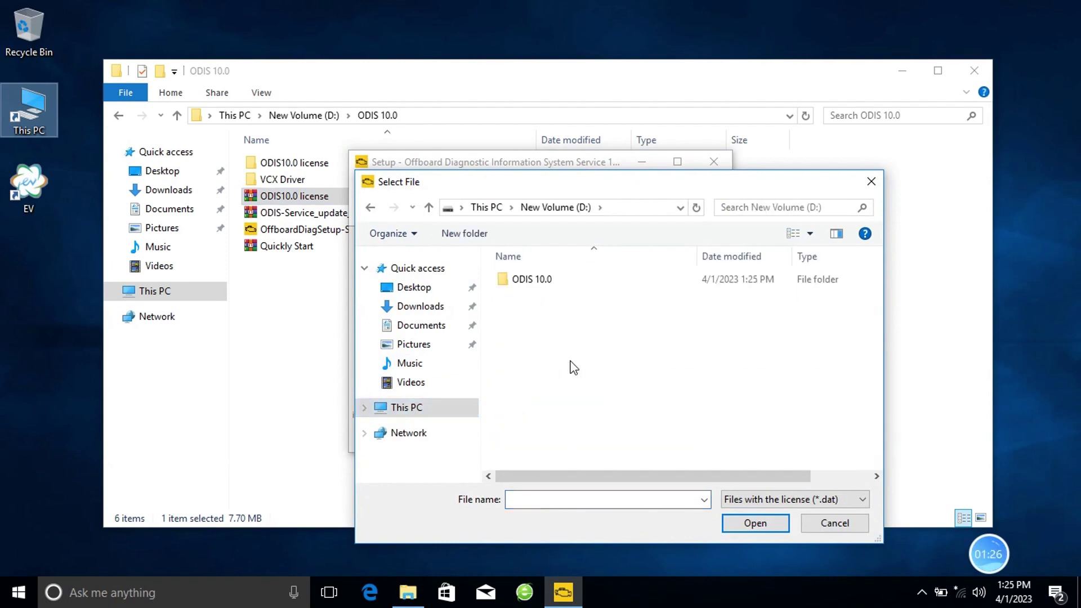
{"action": "double_click", "coordinate": [565, 285]}
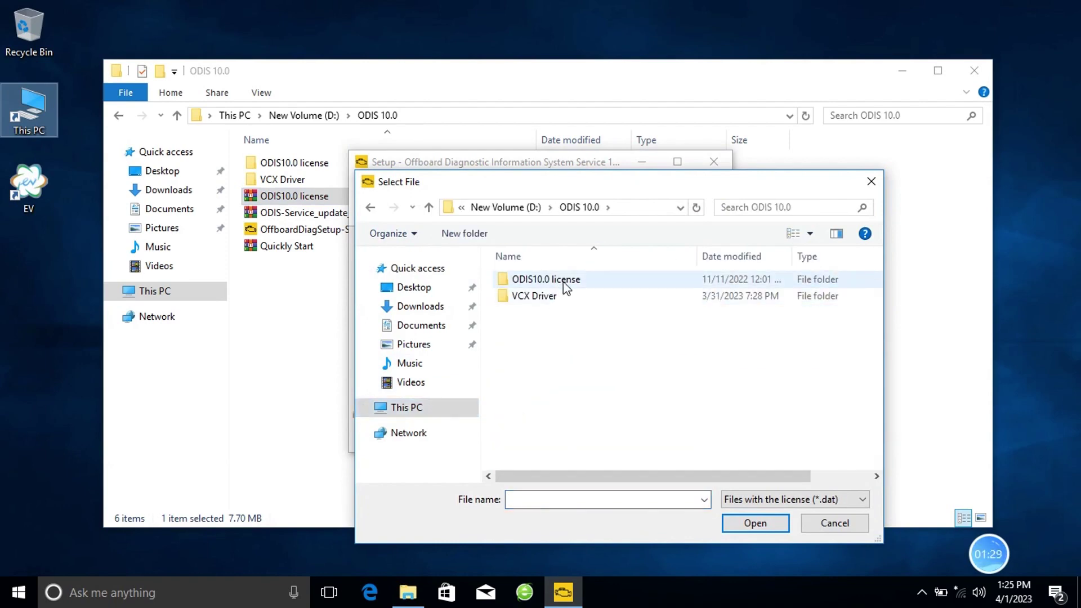
{"action": "double_click", "coordinate": [564, 280]}
{"action": "left_click", "coordinate": [536, 333]}
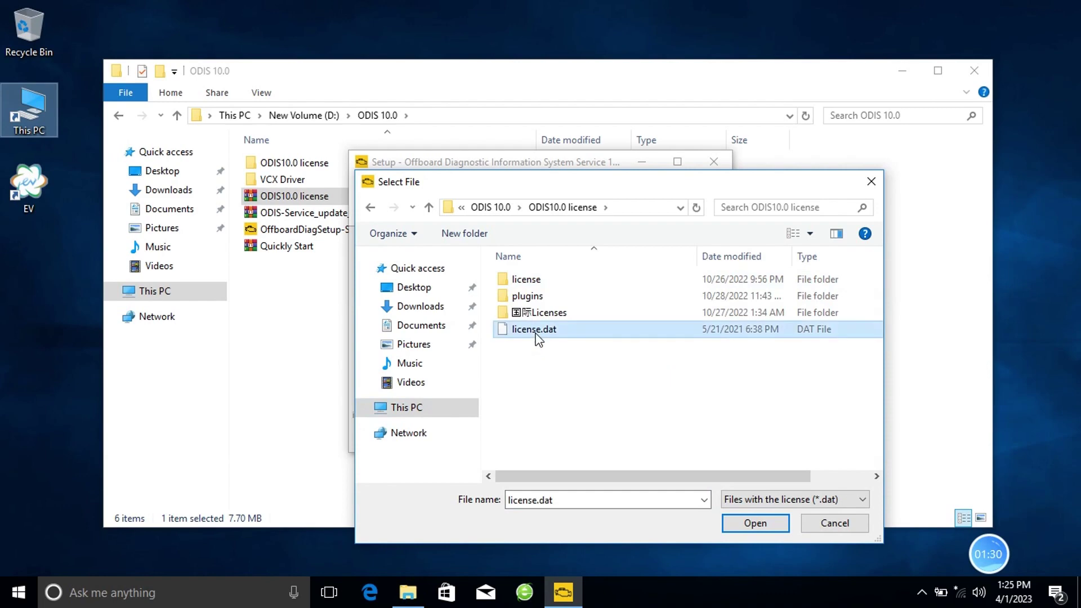
{"action": "left_click", "coordinate": [733, 522]}
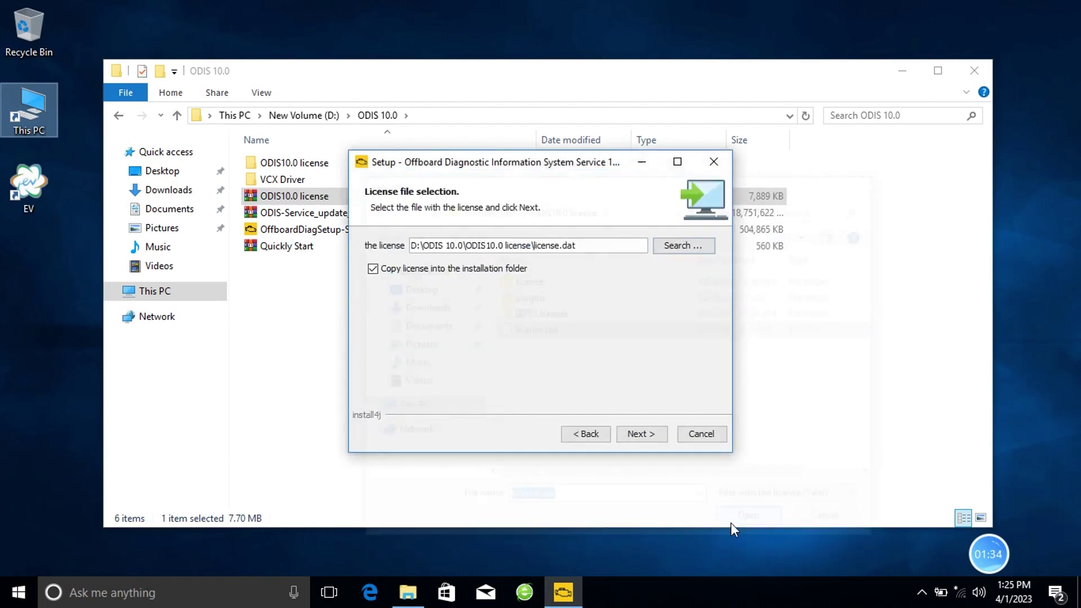
Run the Offboard Diagnostic Information System Service installation and finish the setup assistant.
{"action": "left_click", "coordinate": [653, 437]}
{"action": "left_click", "coordinate": [655, 438]}
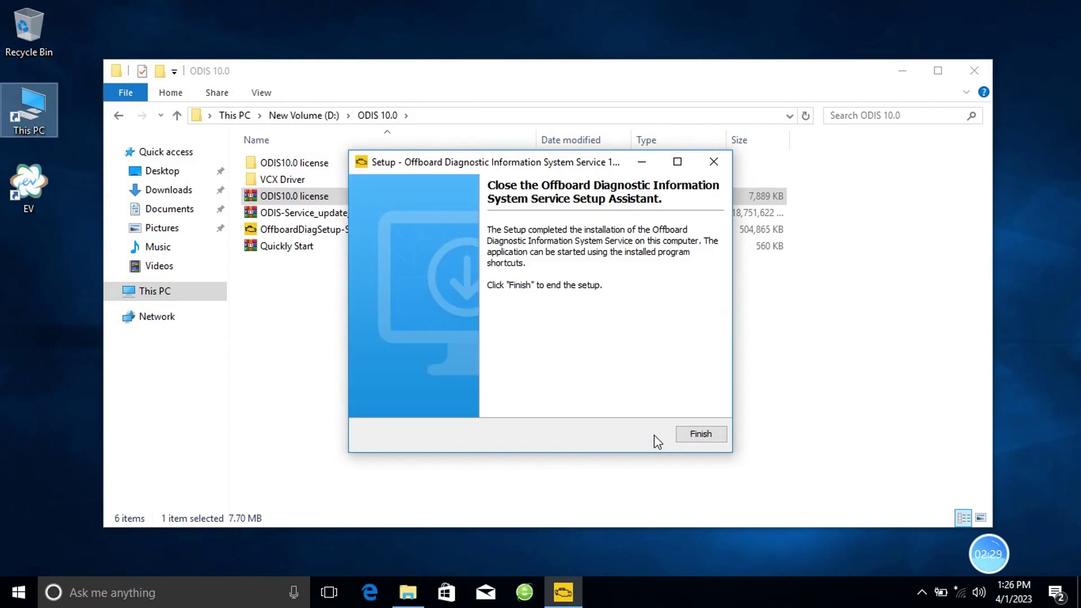
{"action": "left_click", "coordinate": [694, 438]}
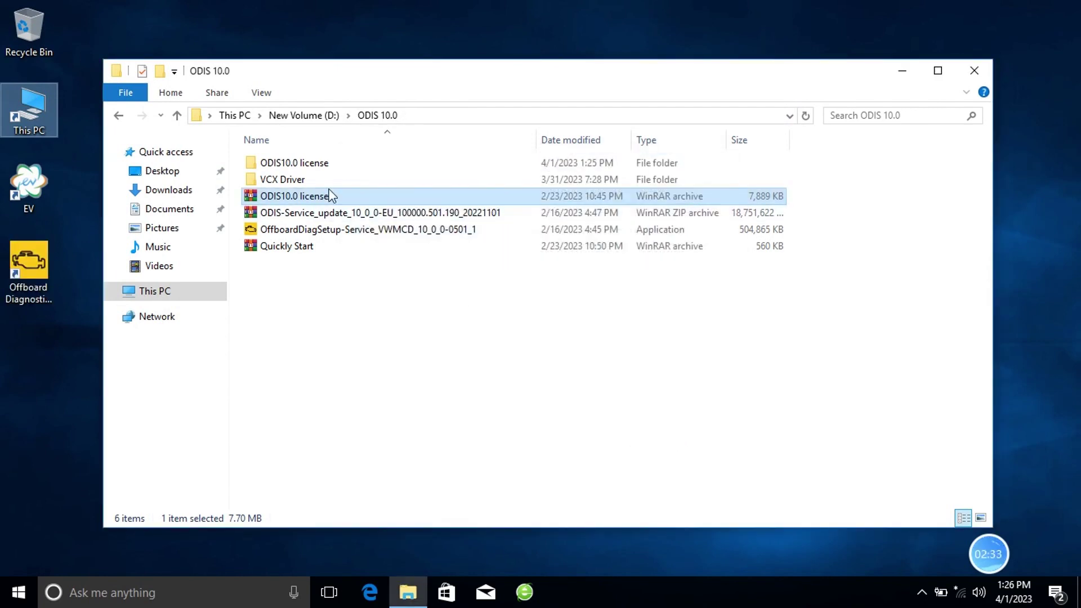
Copy the plugins folder and the OffboardDiagLauncher application from the extracted ODIS10.0 license folder.
{"action": "double_click", "coordinate": [329, 166]}
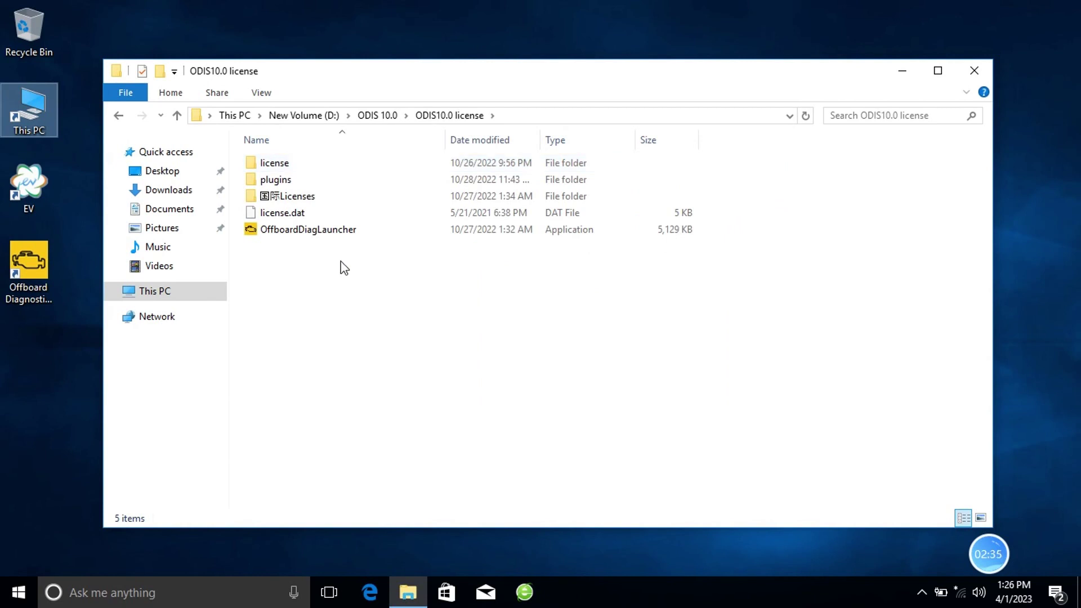
{"action": "left_click", "coordinate": [338, 232]}
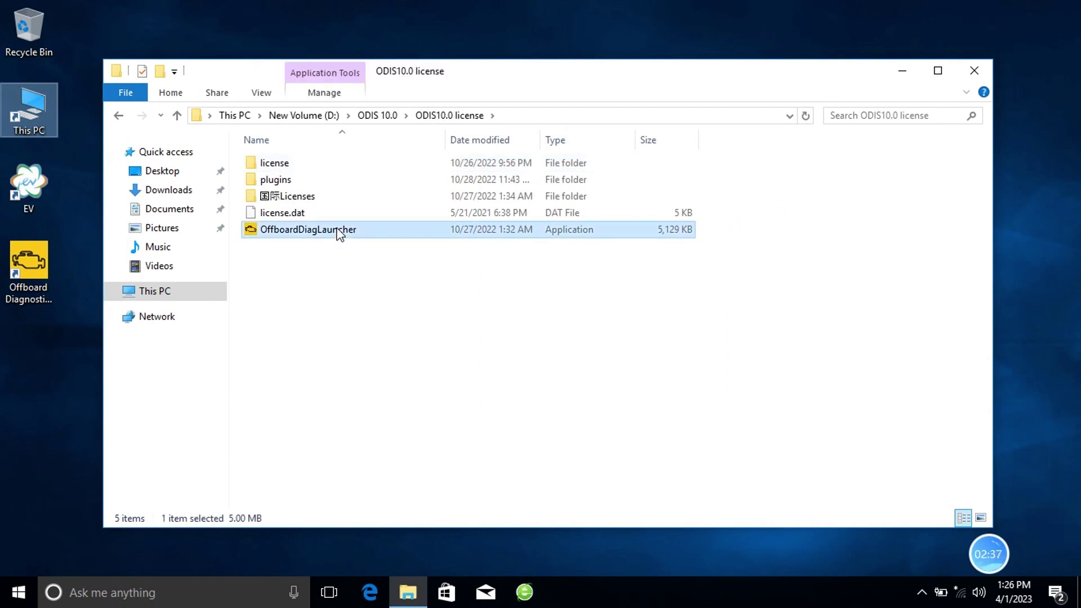
{"action": "left_click", "coordinate": [295, 180], "text": "ctrl"}
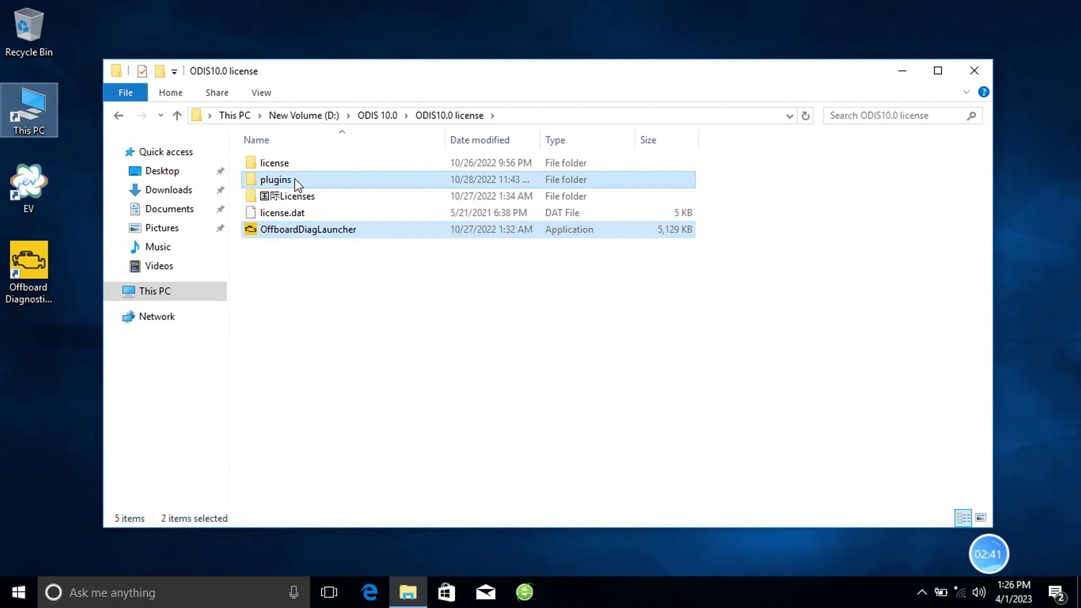
{"action": "right_click", "coordinate": [295, 178]}
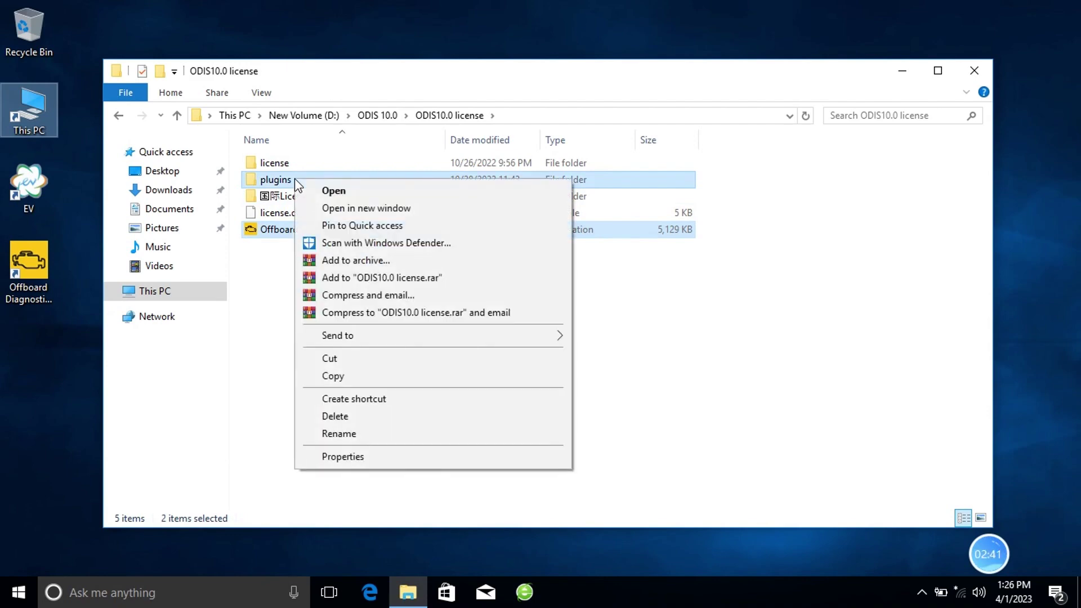
{"action": "left_click", "coordinate": [333, 377]}
{"action": "left_click", "coordinate": [247, 347]}
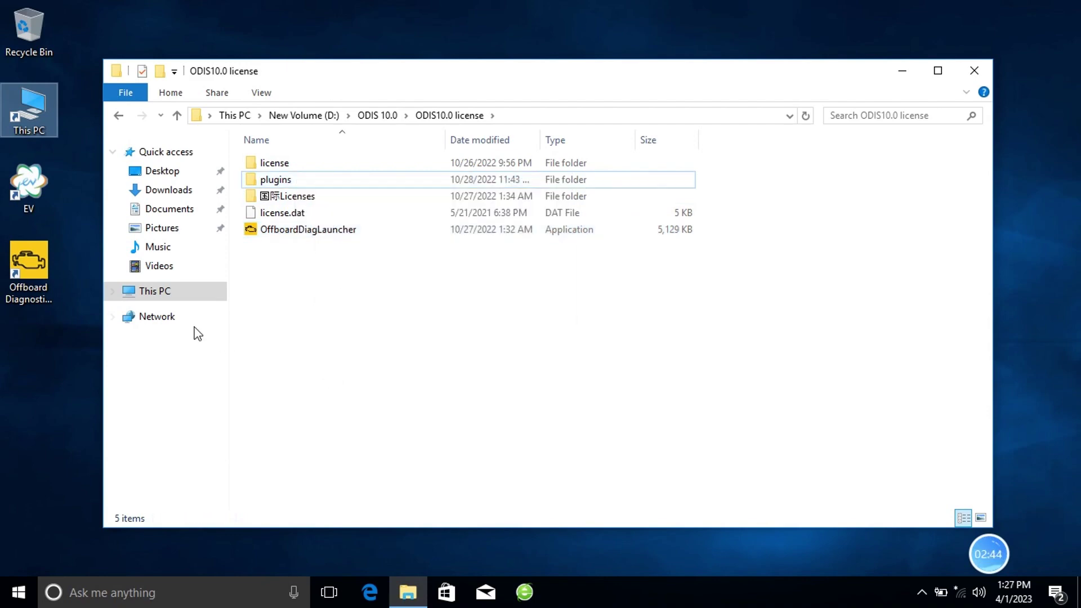
Open the installation folder of the Offboard Diagnostic Information System desktop shortcut through its properties.
{"action": "right_click", "coordinate": [45, 277]}
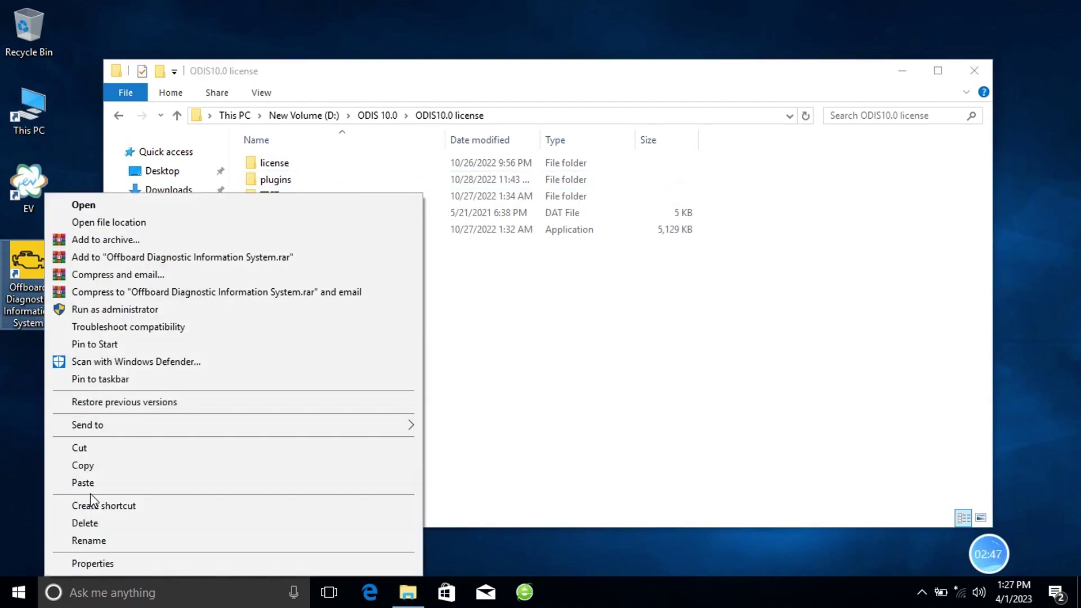
{"action": "left_click", "coordinate": [93, 564]}
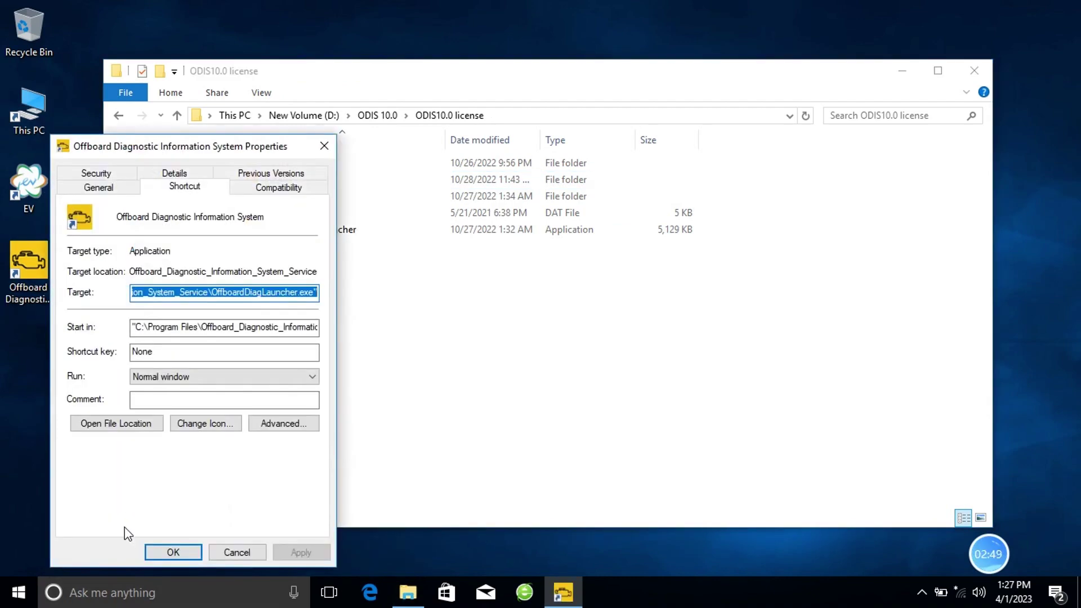
{"action": "left_click", "coordinate": [118, 424]}
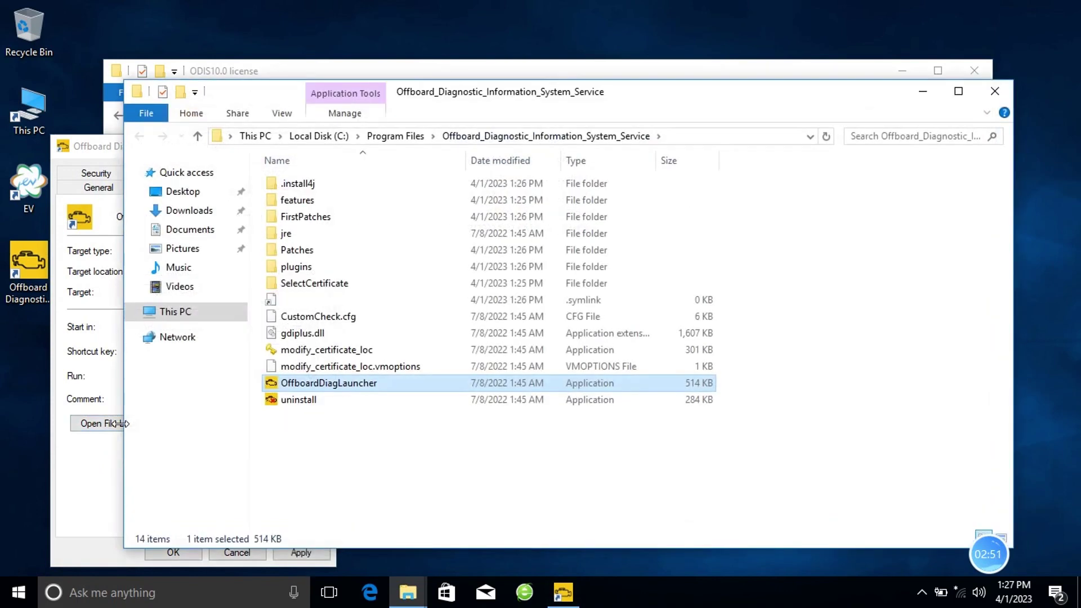
Paste the copied items into the Offboard_Diagnostic_Information_System_Service folder, replacing the existing files, and close the folder and shortcut properties.
{"action": "left_click", "coordinate": [365, 479]}
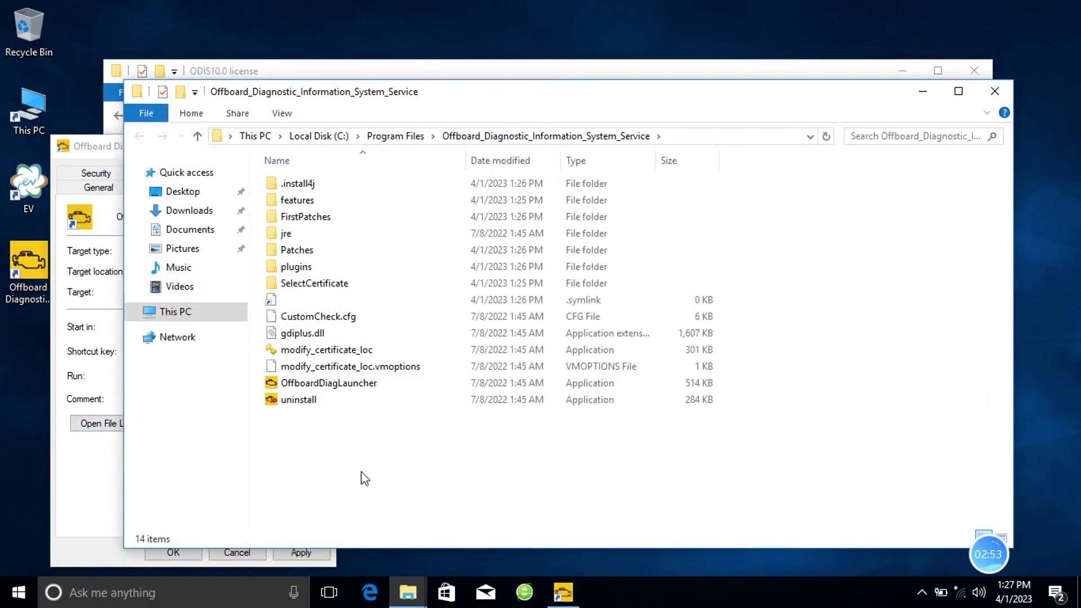
{"action": "right_click", "coordinate": [365, 479]}
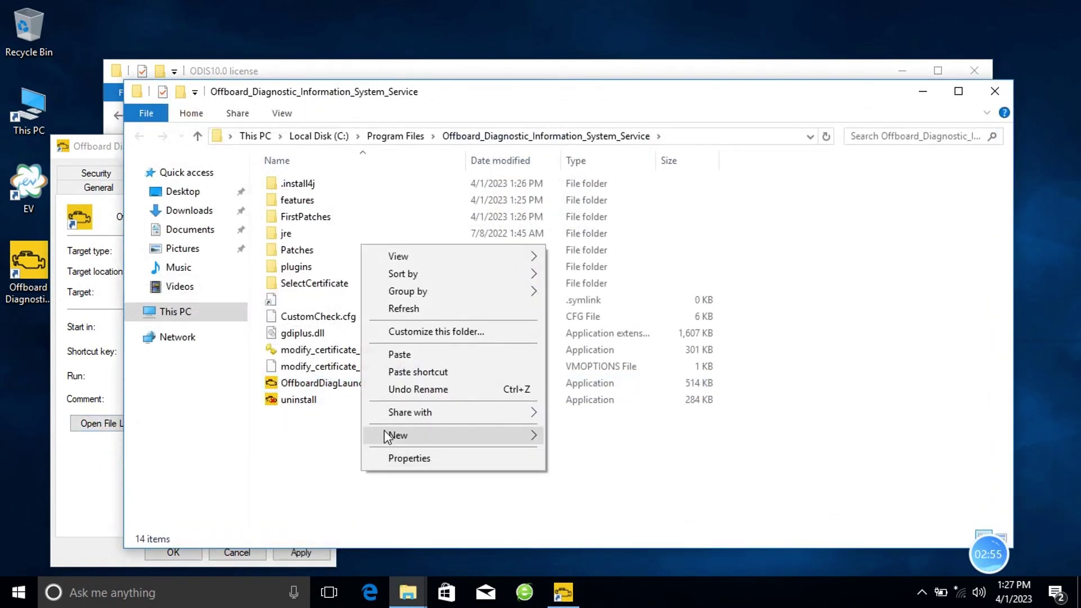
{"action": "left_click", "coordinate": [400, 355]}
{"action": "left_click", "coordinate": [322, 171]}
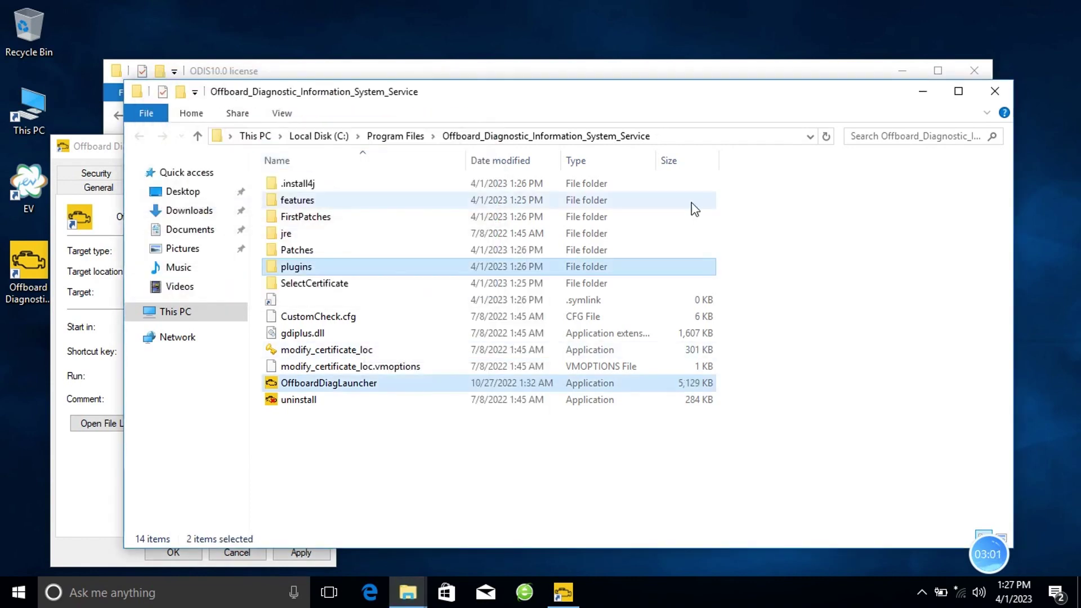
{"action": "left_click", "coordinate": [995, 90]}
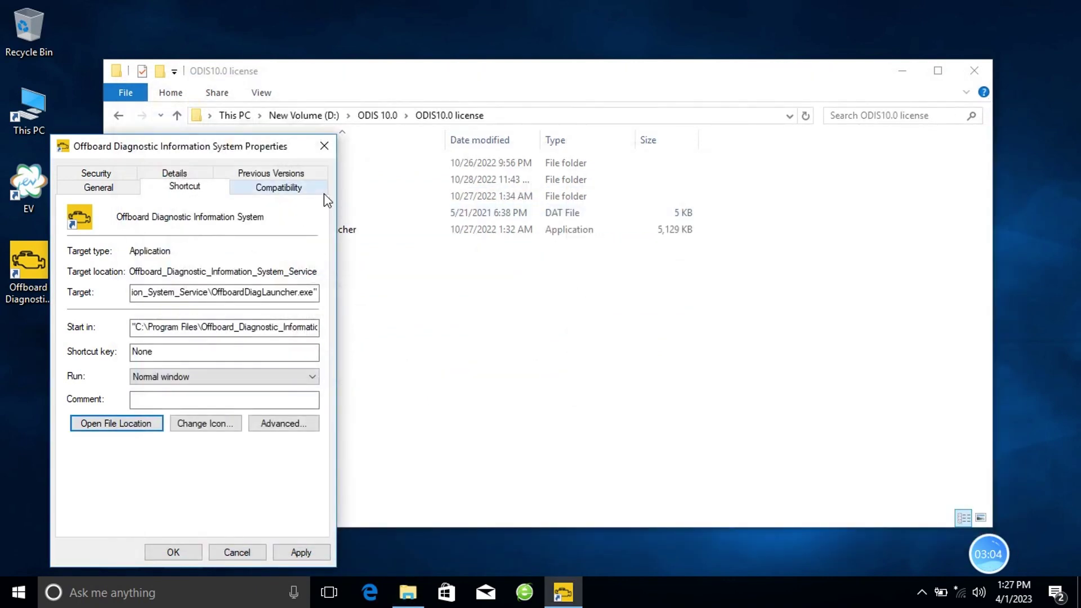
{"action": "left_click", "coordinate": [324, 146]}
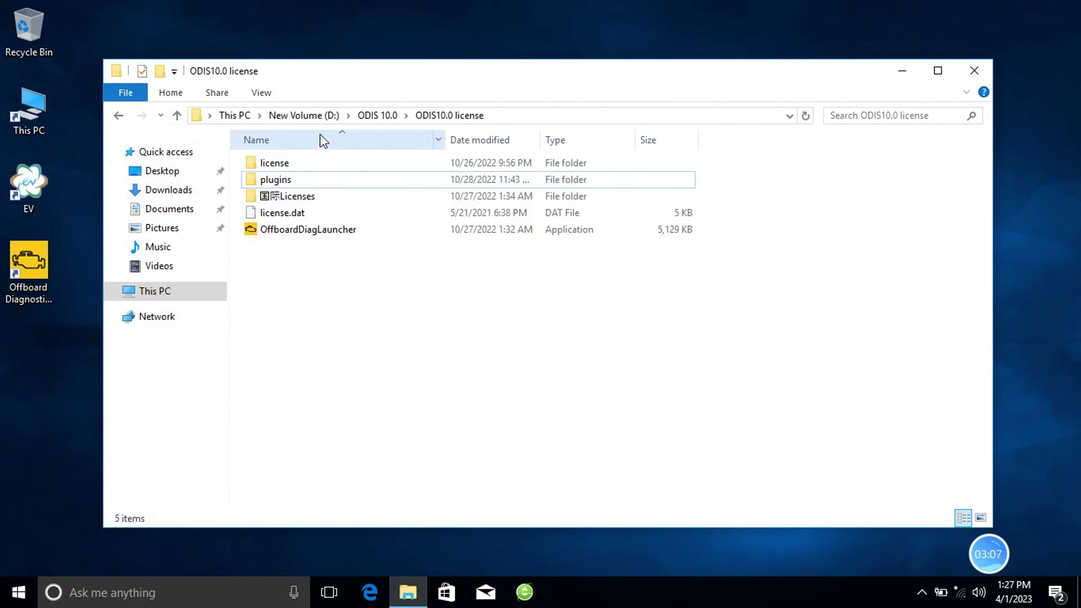
Extract the ODIS-Service_update_10_0_0-EU_100000.501.190_20221101 archive in the ODIS 10.0 folder on drive D into a subfolder of the same name.
{"action": "left_click", "coordinate": [320, 118]}
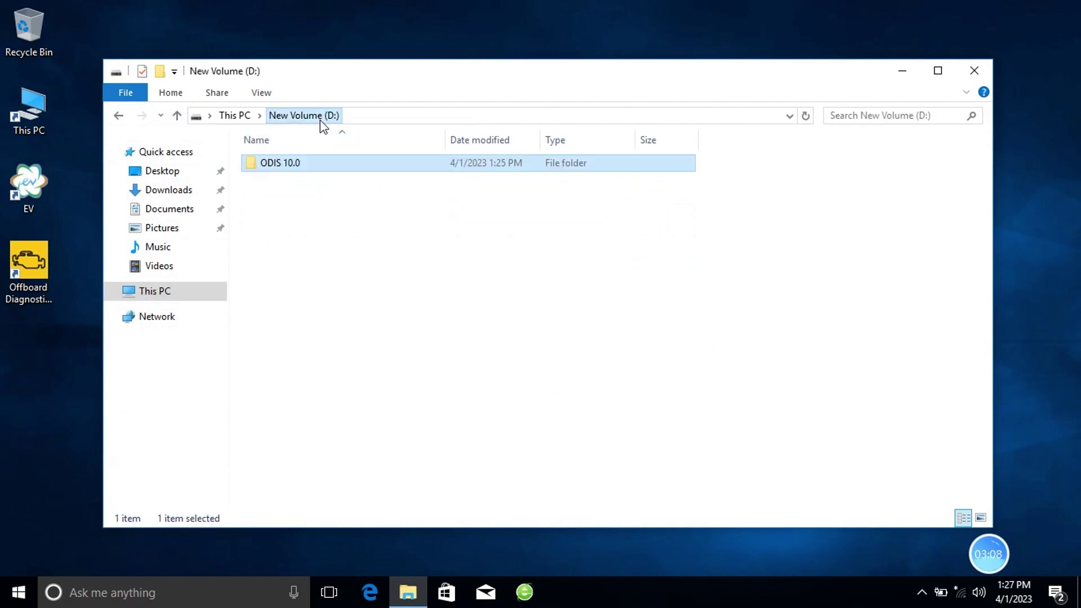
{"action": "double_click", "coordinate": [294, 164]}
{"action": "left_click", "coordinate": [309, 214]}
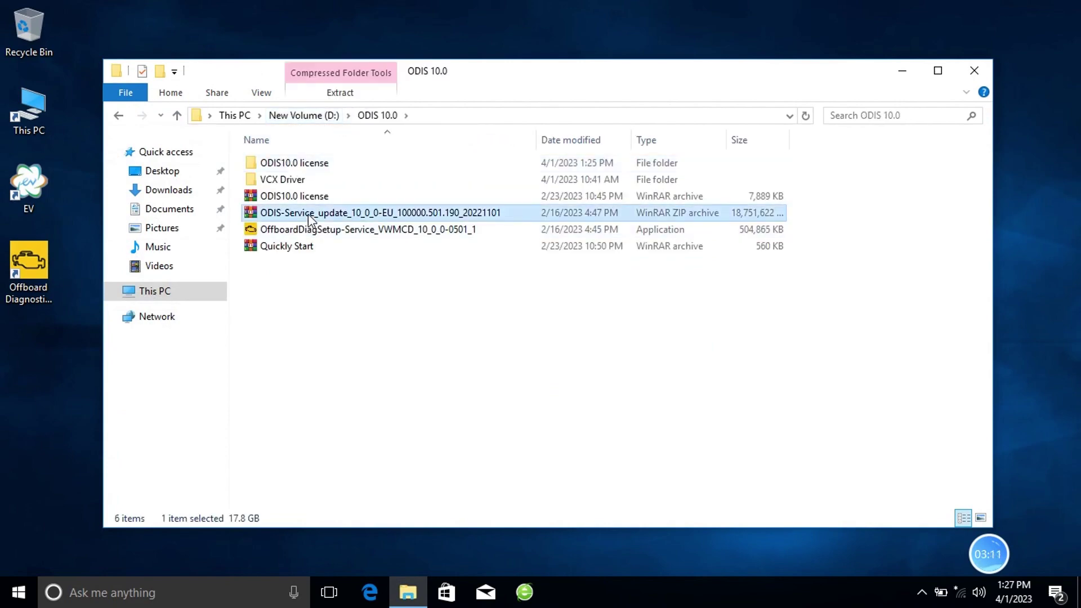
{"action": "right_click", "coordinate": [309, 214]}
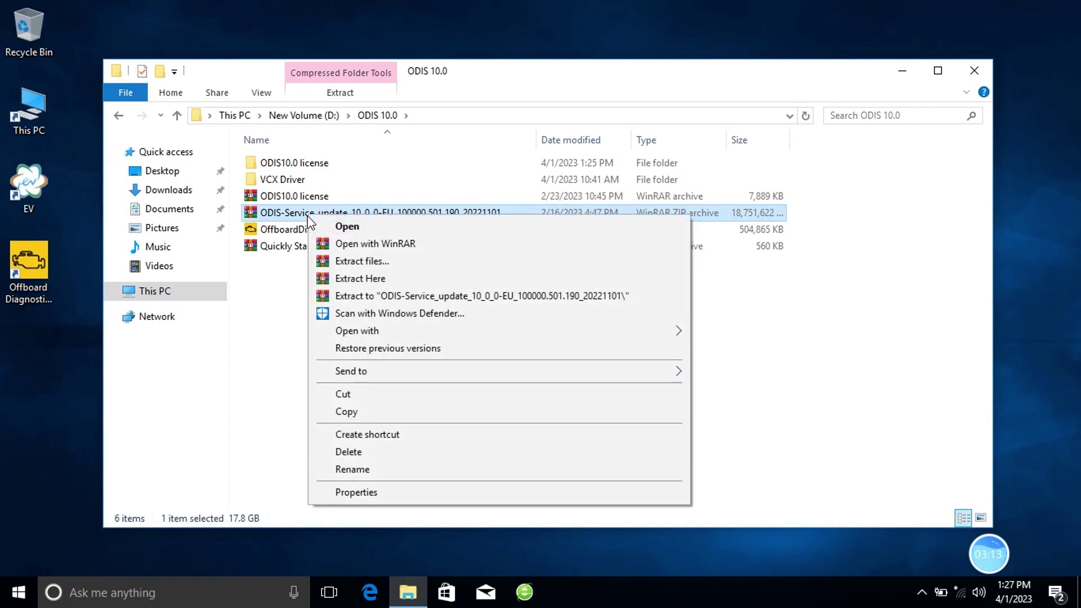
{"action": "left_click", "coordinate": [332, 297]}
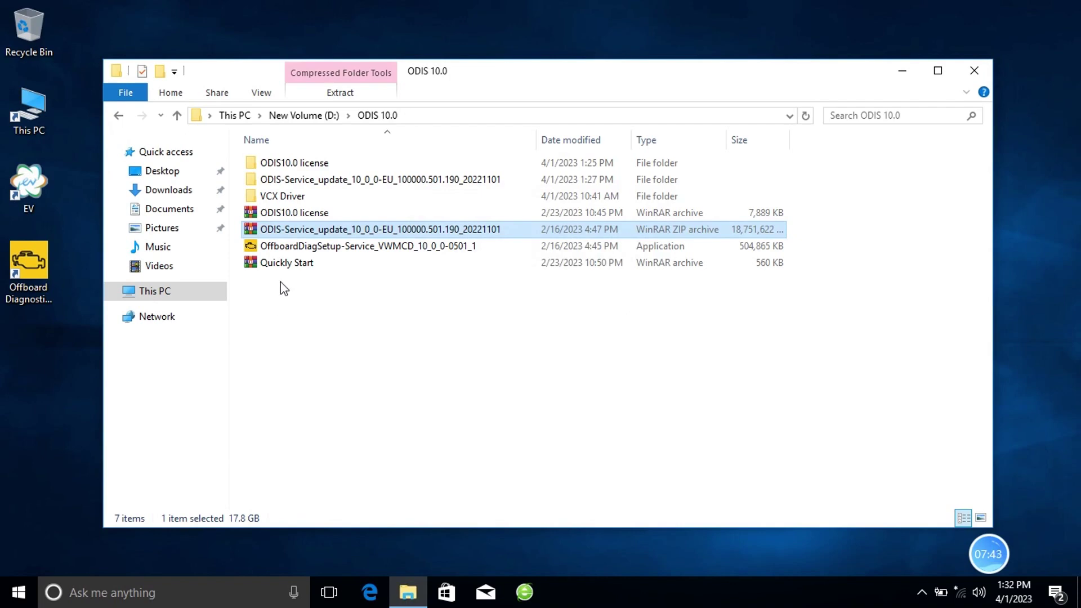
Run Offboard Diagnostic Information System as administrator and set PostSetup's local directory to the extracted ODIS-Service_update_10_0_0-EU_100000.501.190_20221101 folder in D:\ODIS 10.0.
{"action": "right_click", "coordinate": [47, 265]}
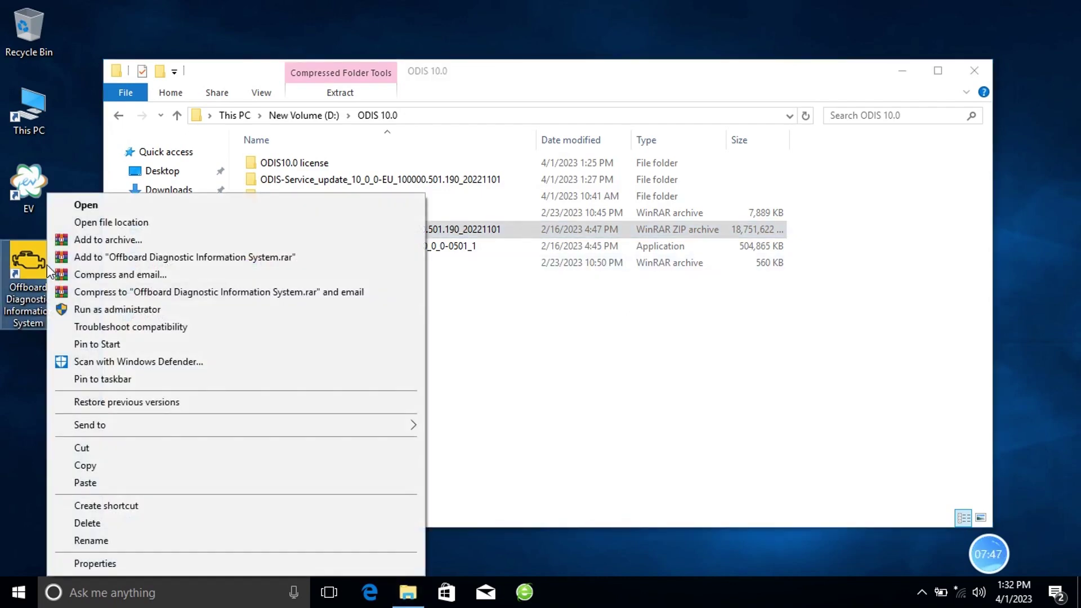
{"action": "left_click", "coordinate": [86, 308]}
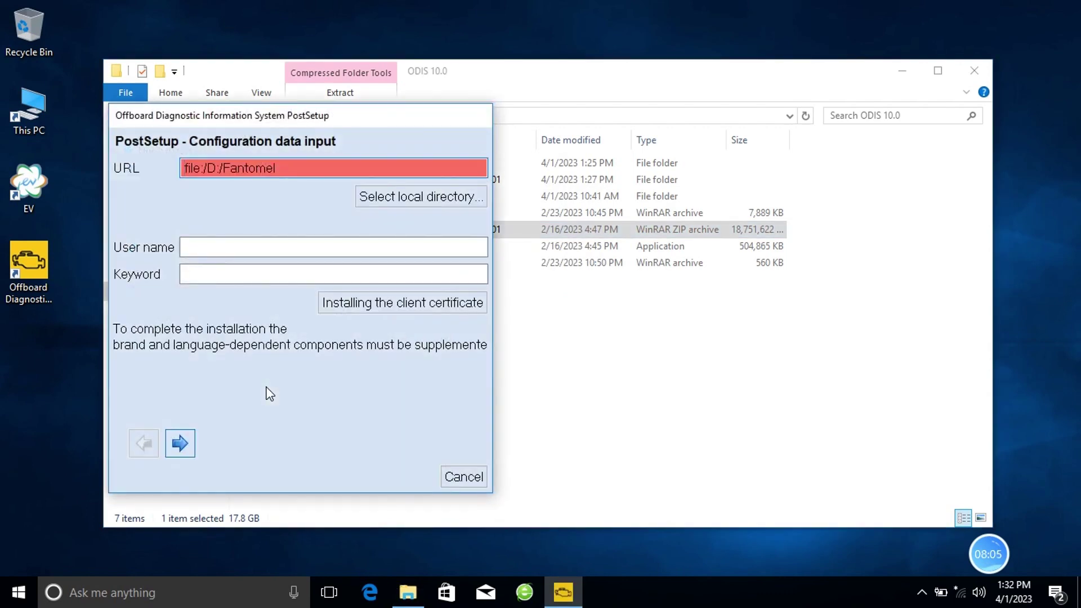
{"action": "left_click", "coordinate": [401, 199]}
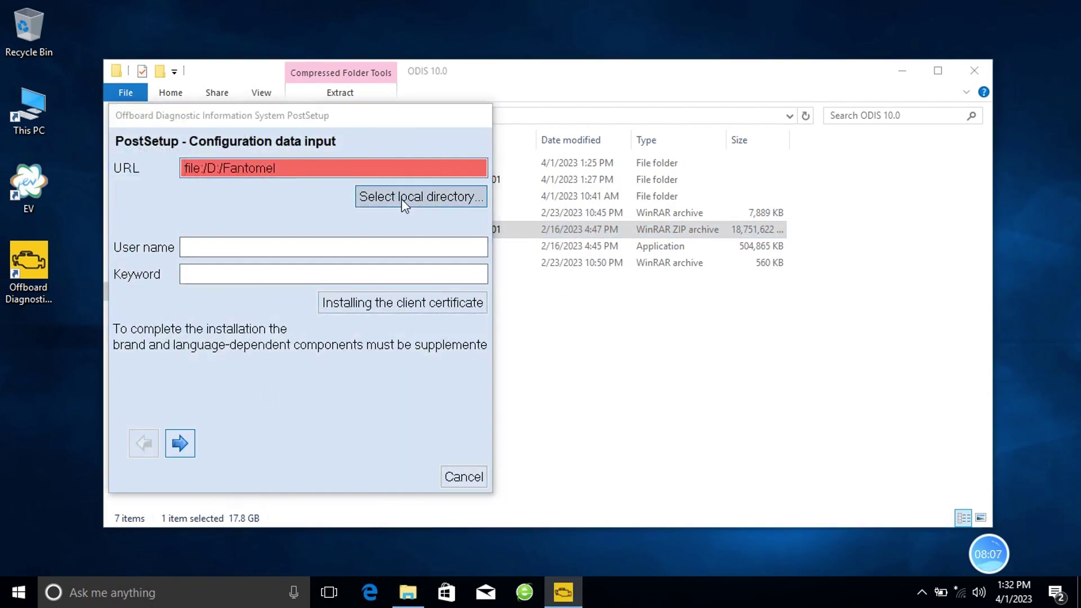
{"action": "left_click", "coordinate": [214, 369]}
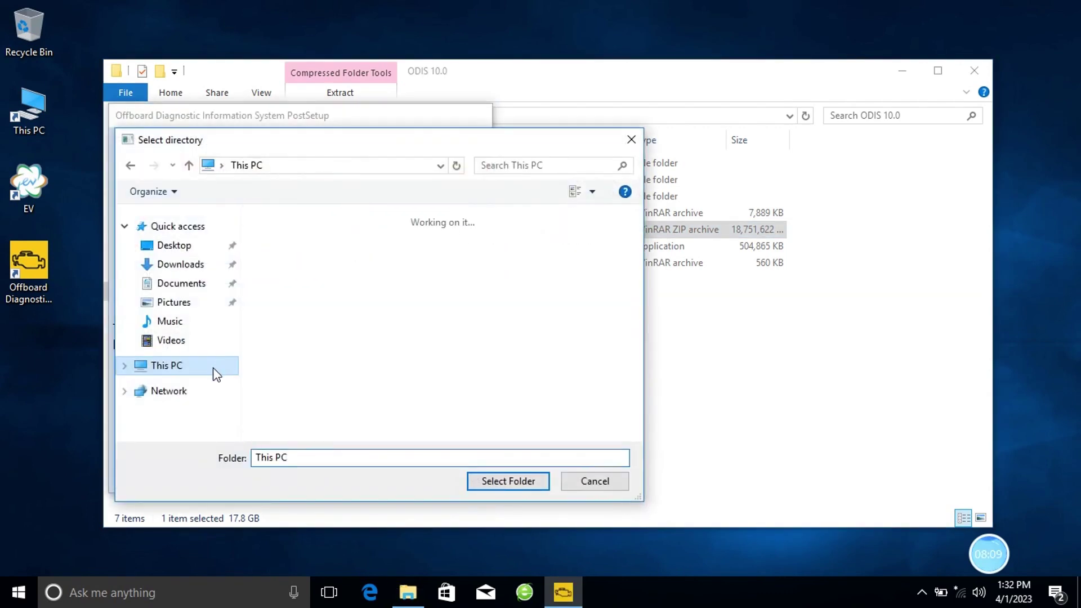
{"action": "scroll", "coordinate": [643, 418], "scroll_direction": "down", "scroll_amount": 3}
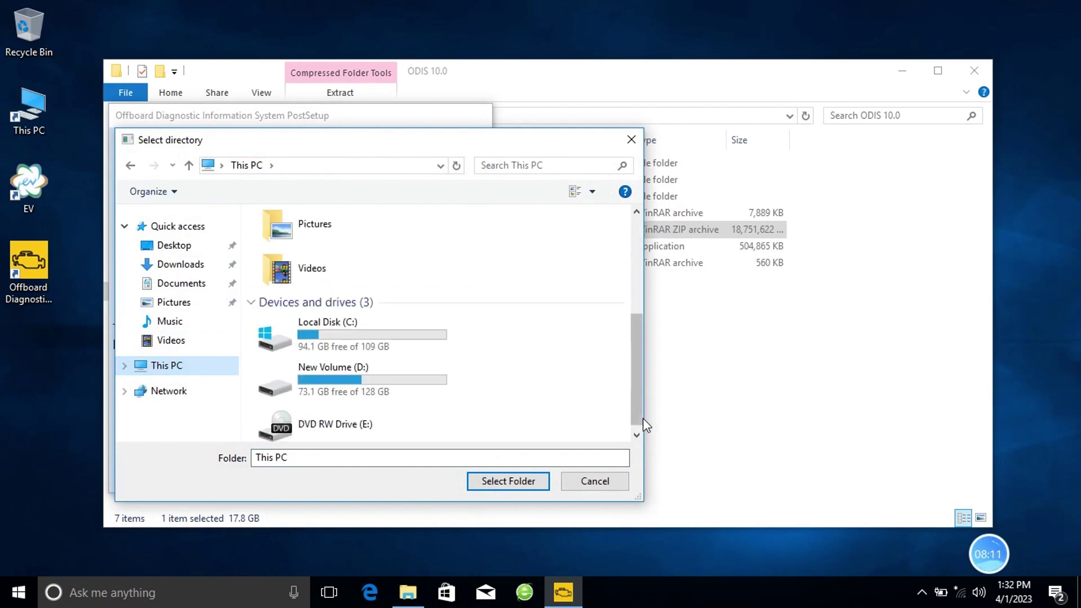
{"action": "double_click", "coordinate": [418, 386]}
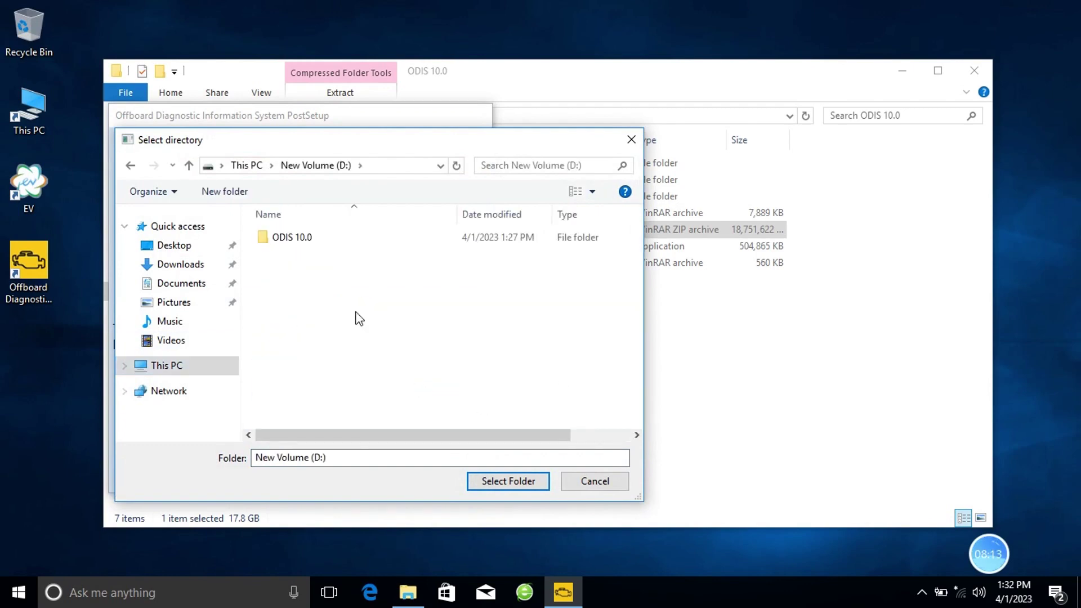
{"action": "double_click", "coordinate": [313, 241]}
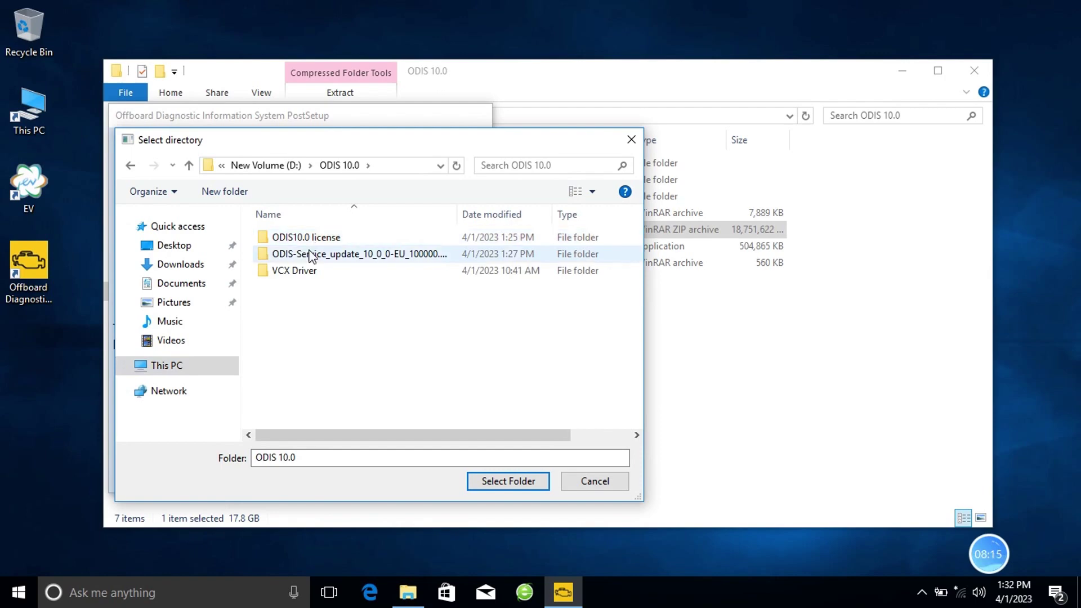
{"action": "left_click", "coordinate": [312, 257]}
{"action": "left_click", "coordinate": [489, 481]}
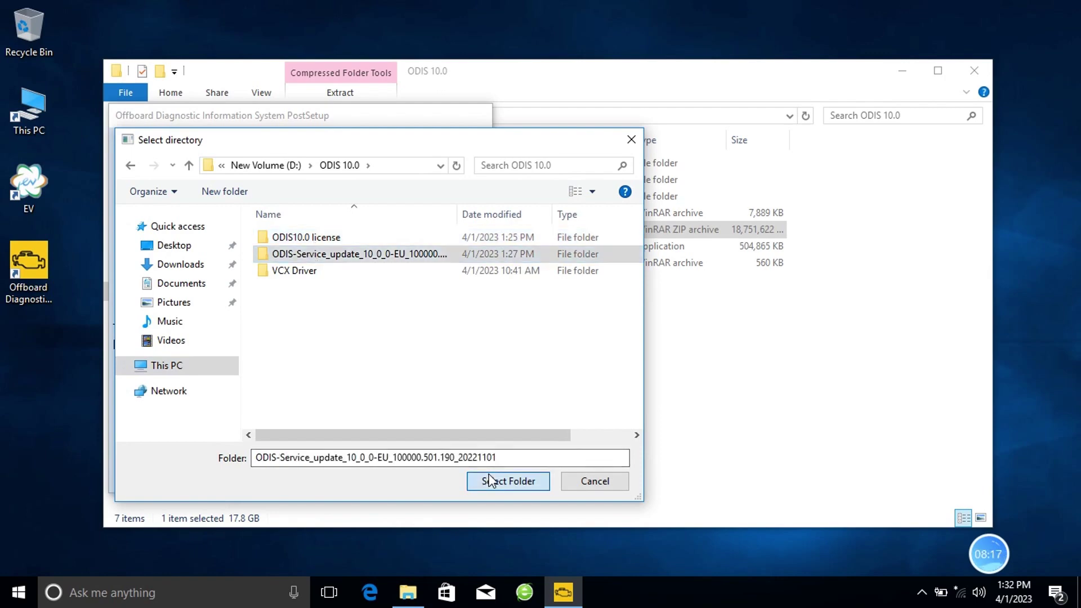
{"action": "left_click", "coordinate": [180, 444]}
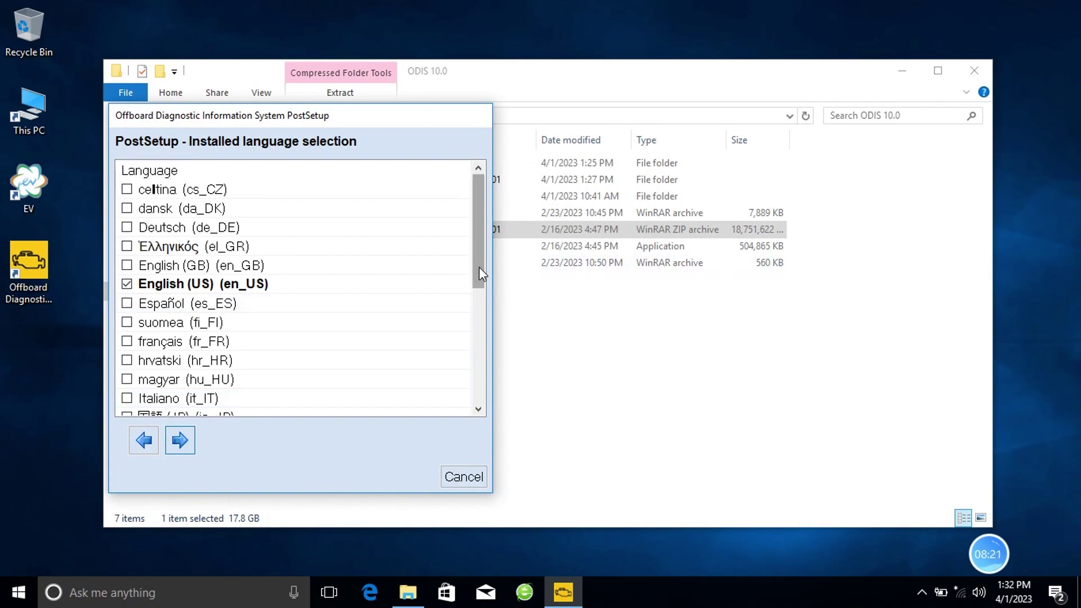
Install update 100000.501.190 (10.0.0) through PostSetup with English (US) as the language, and postpone the system restart.
{"action": "left_click_drag", "start_coordinate": [479, 266], "coordinate": [367, 415]}
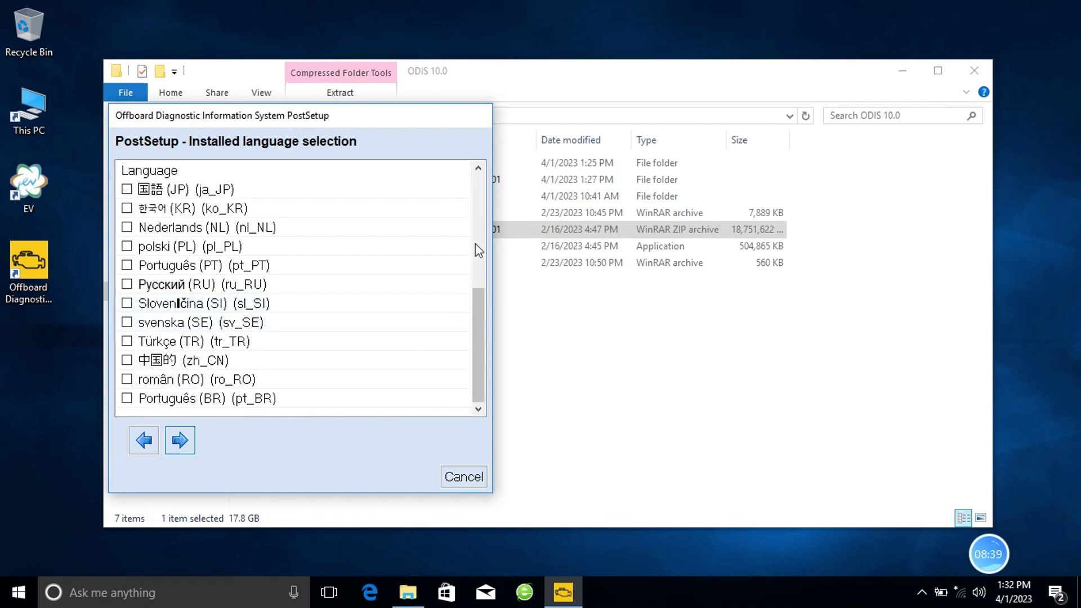
{"action": "left_click", "coordinate": [180, 441]}
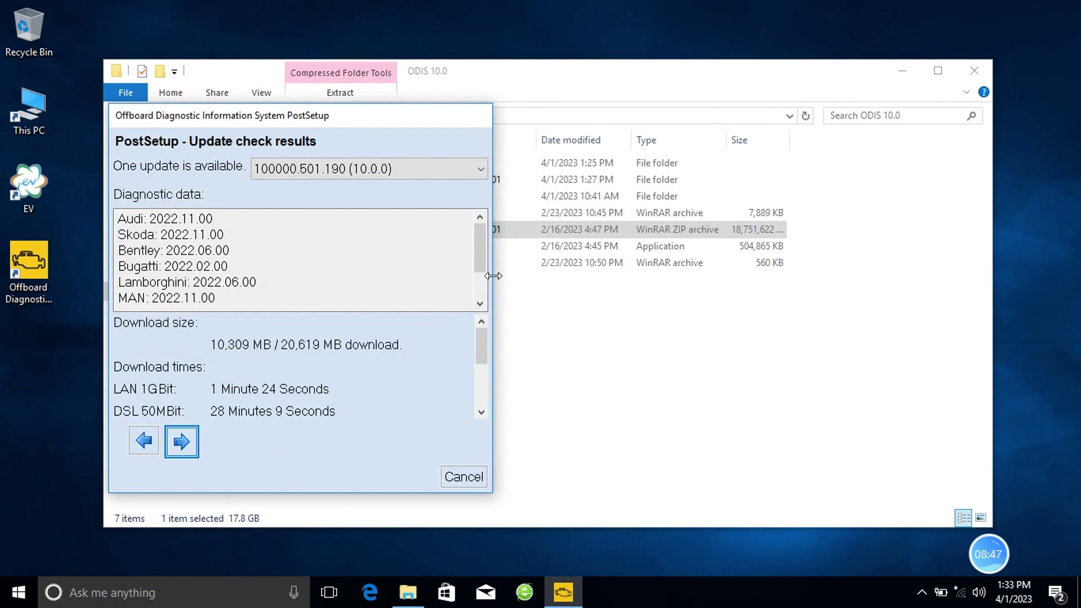
{"action": "left_click_drag", "start_coordinate": [481, 268], "coordinate": [483, 303]}
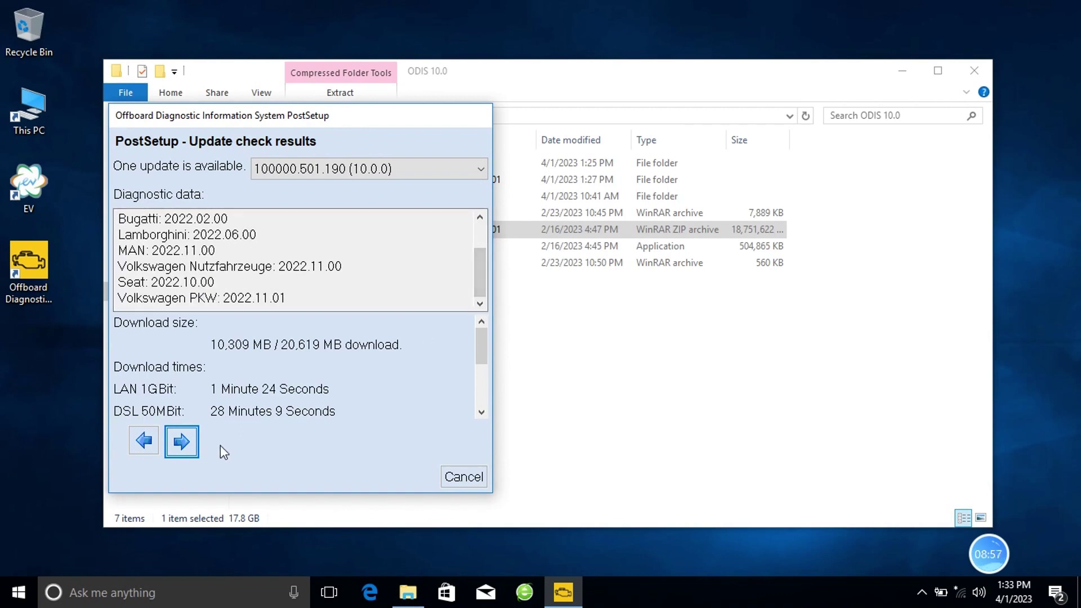
{"action": "left_click", "coordinate": [191, 441]}
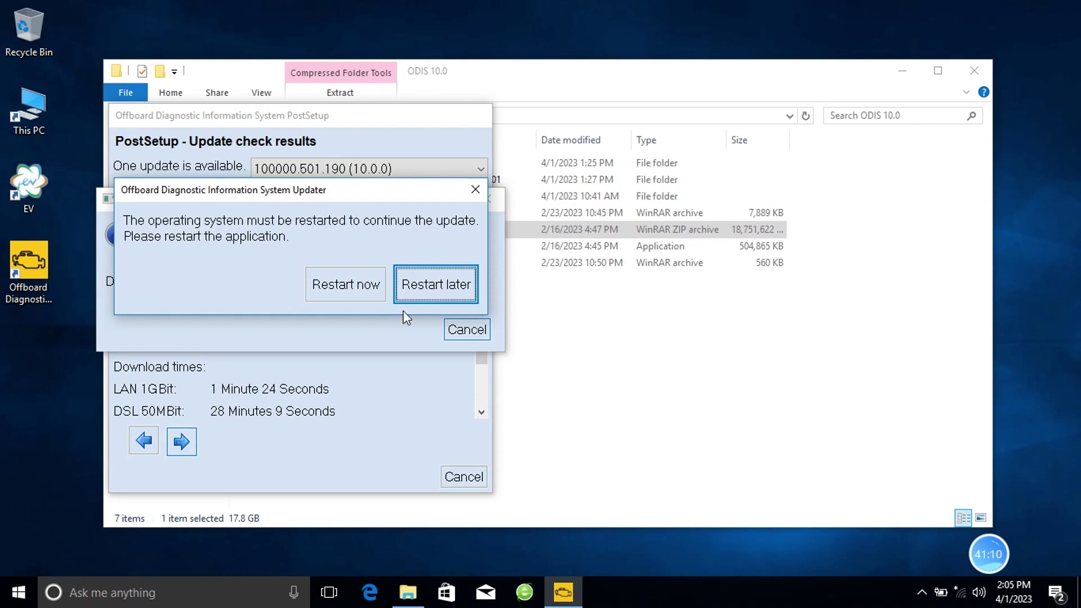
{"action": "left_click", "coordinate": [432, 297]}
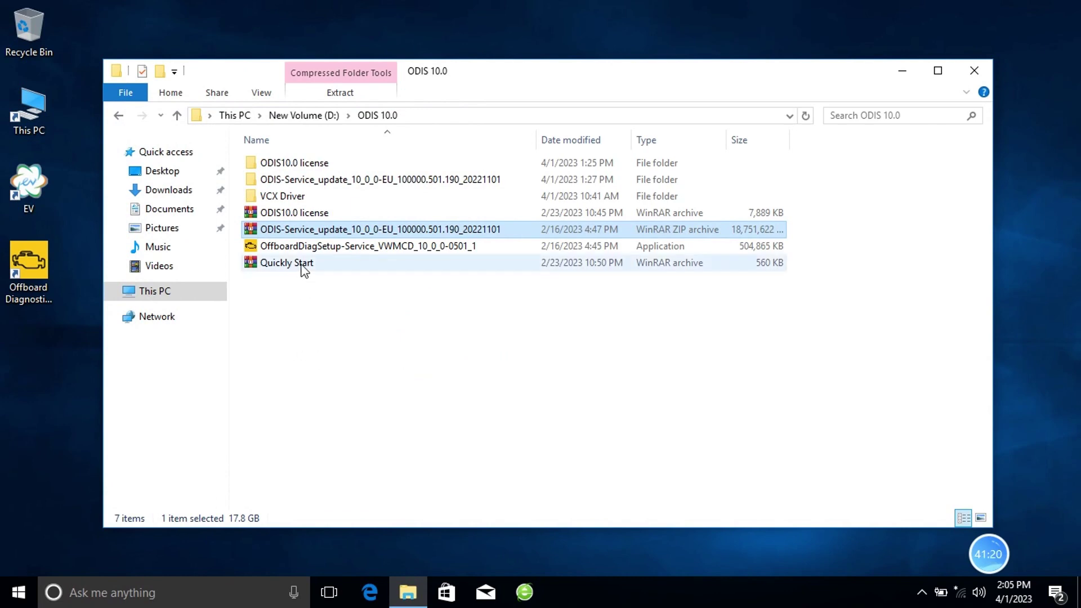
Extract the Quickly Start archive directly into the ODIS 10.0 folder and unpack the license Standalone self-extractor to its preset target folder.
{"action": "right_click", "coordinate": [303, 265]}
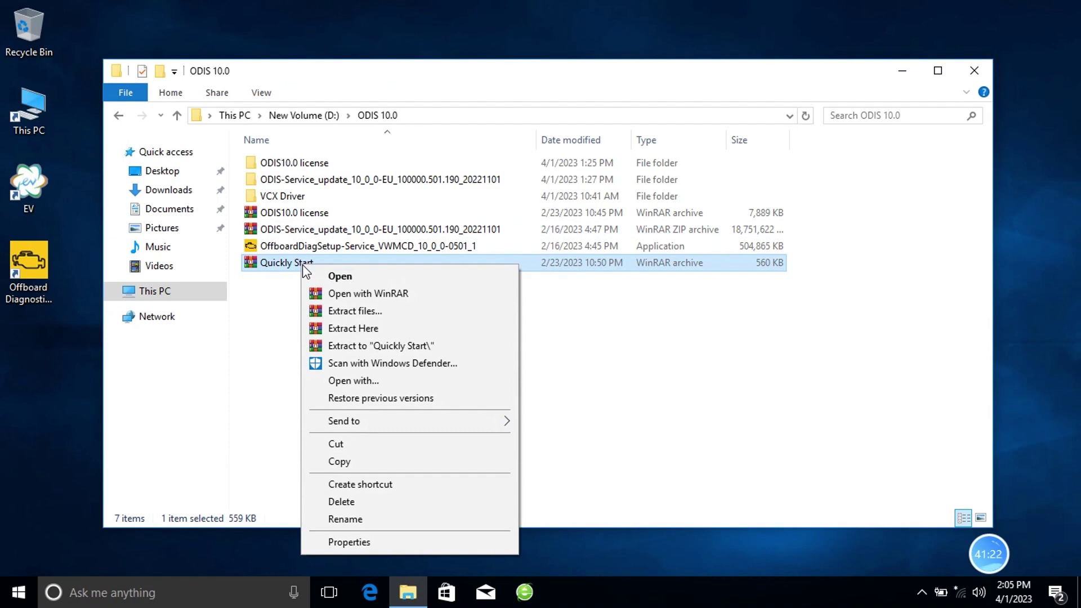
{"action": "left_click", "coordinate": [324, 329]}
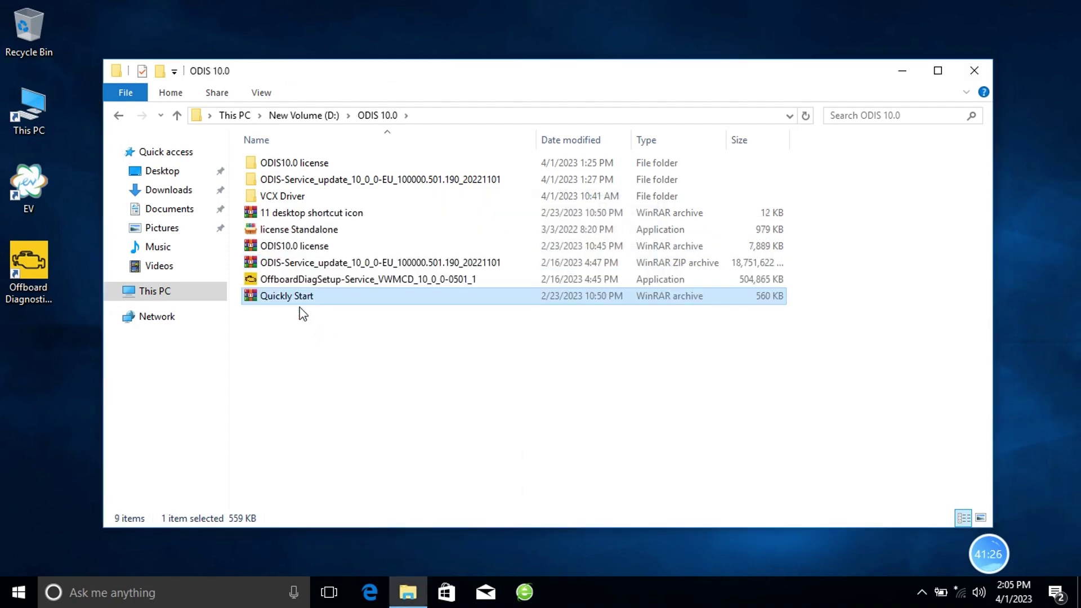
{"action": "right_click", "coordinate": [319, 231]}
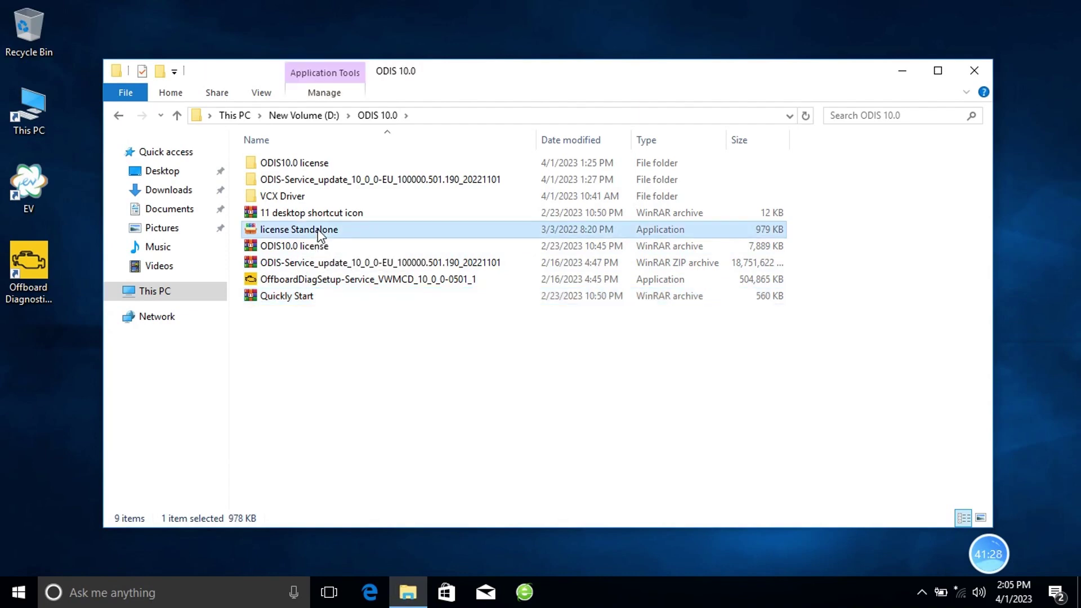
{"action": "left_click", "coordinate": [370, 161]}
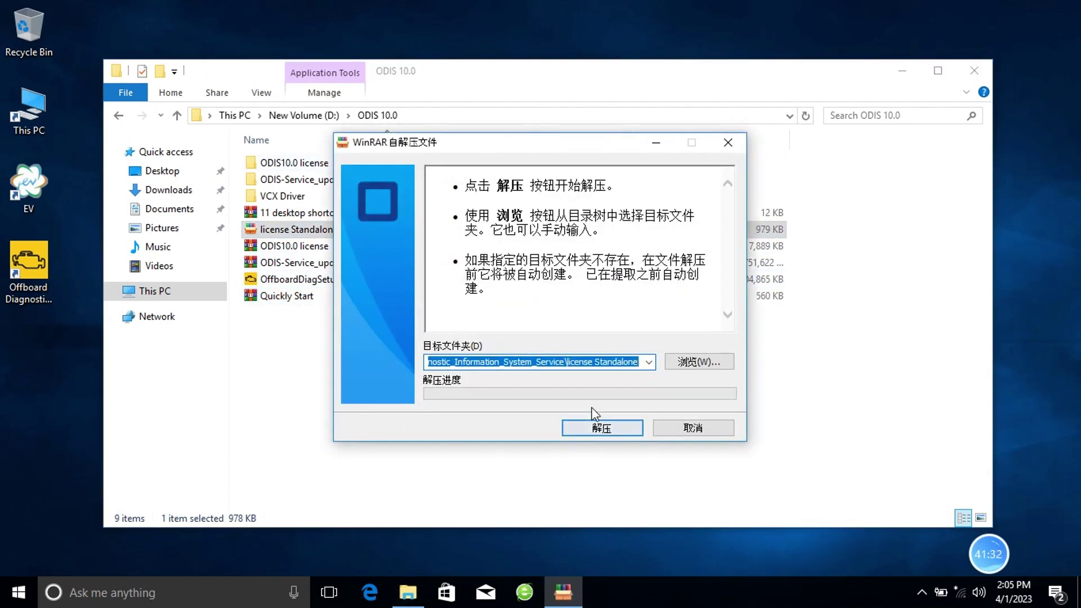
{"action": "left_click", "coordinate": [589, 432]}
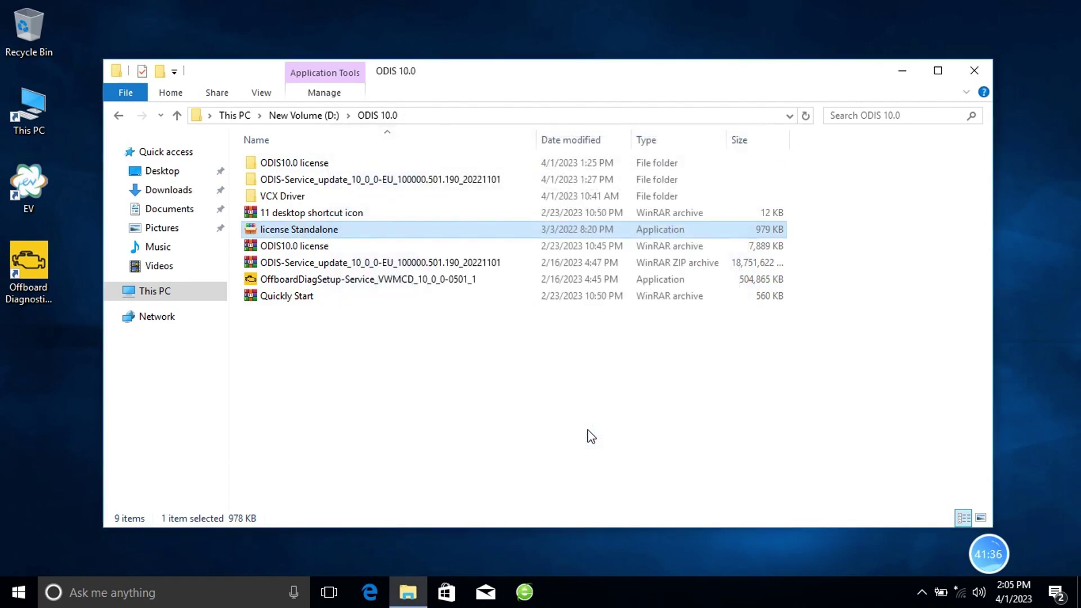
Extract the 11 desktop shortcut icon archive into its own folder and open the nested folder containing the brand shortcuts.
{"action": "left_click", "coordinate": [352, 214]}
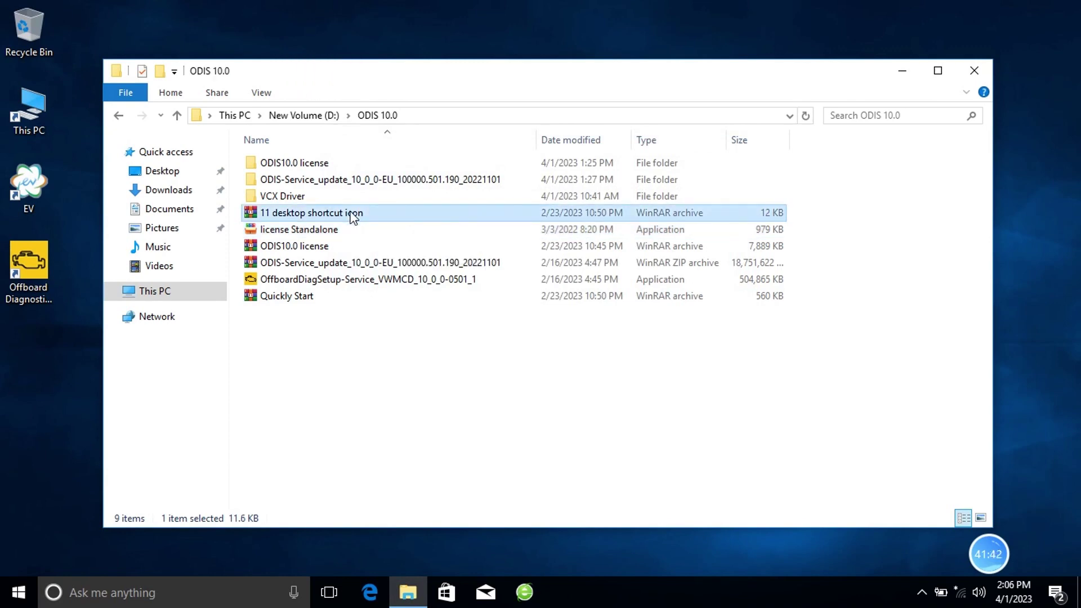
{"action": "right_click", "coordinate": [352, 214]}
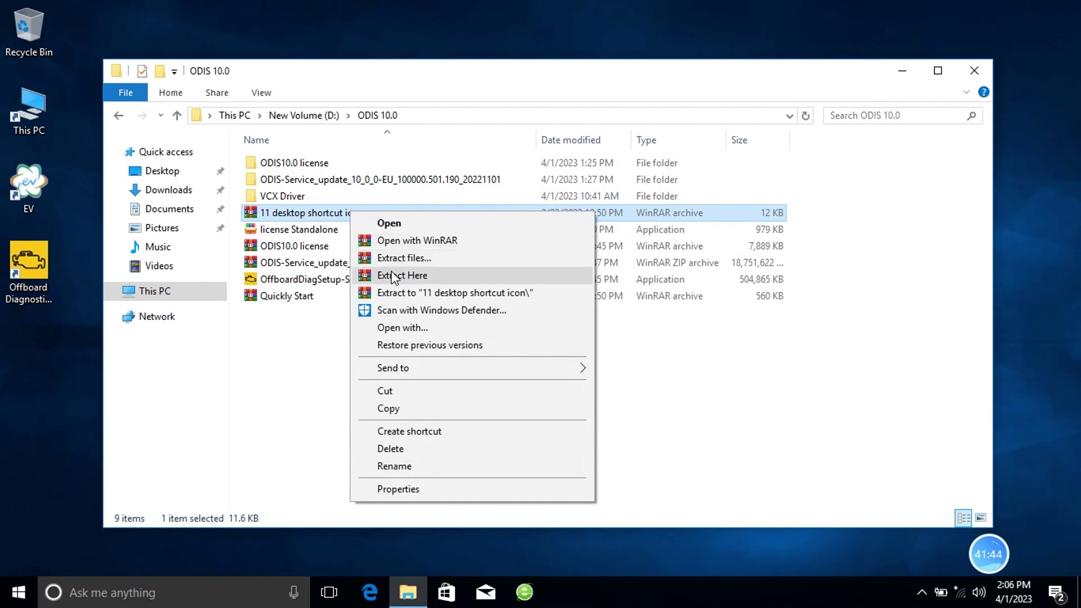
{"action": "left_click", "coordinate": [383, 292]}
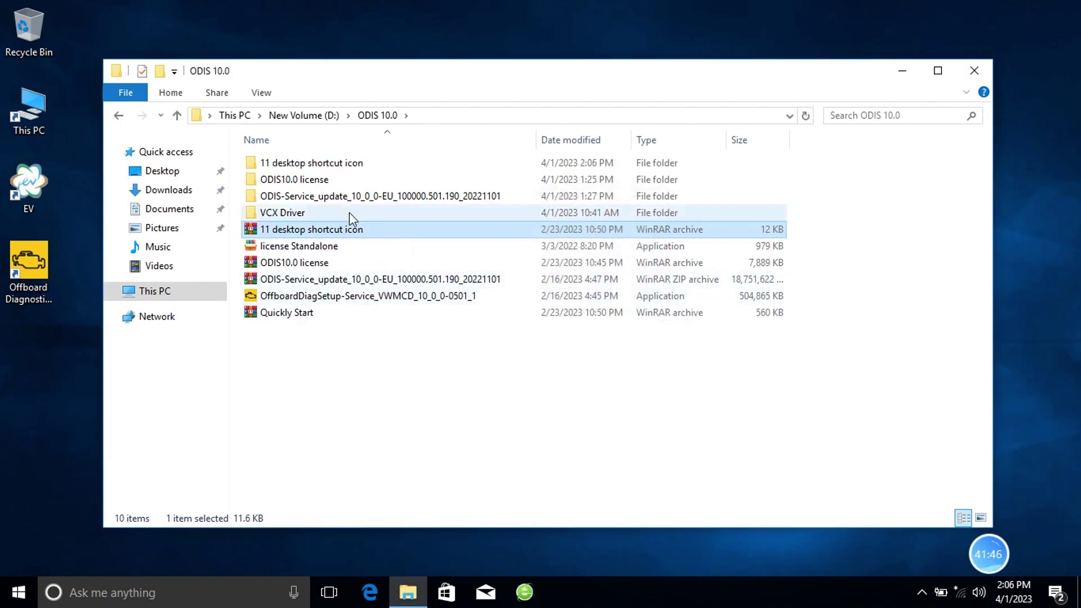
{"action": "double_click", "coordinate": [355, 164]}
{"action": "left_click", "coordinate": [356, 177]}
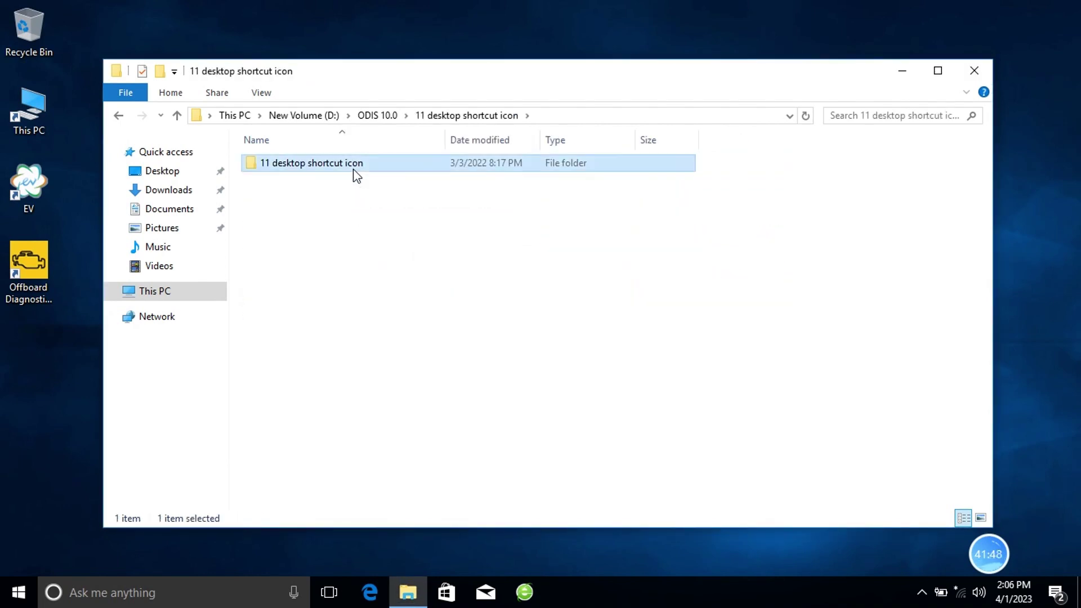
{"action": "left_click", "coordinate": [356, 177]}
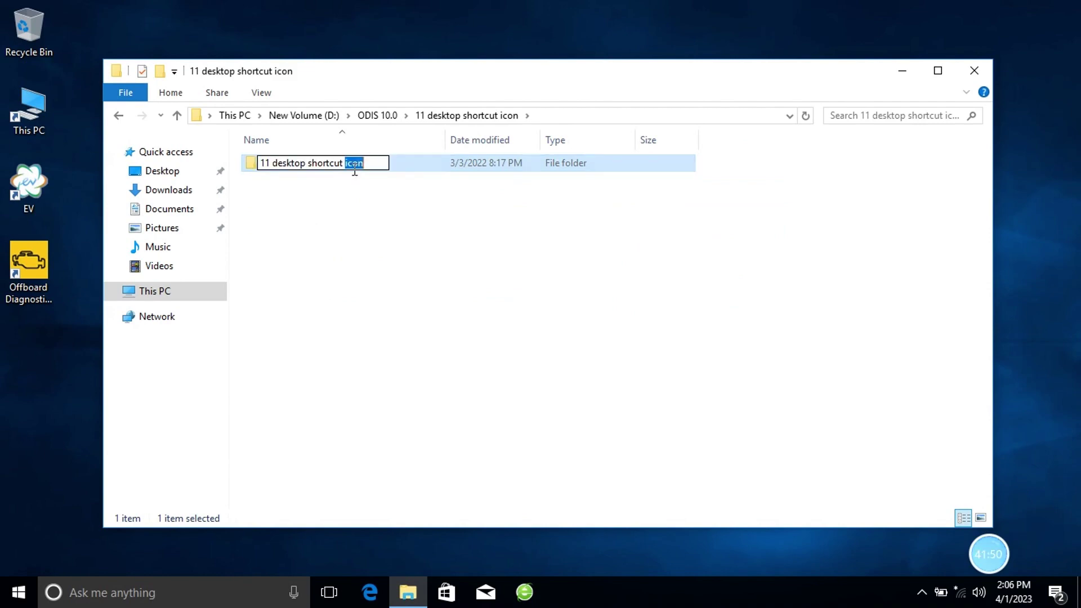
{"action": "double_click", "coordinate": [252, 169]}
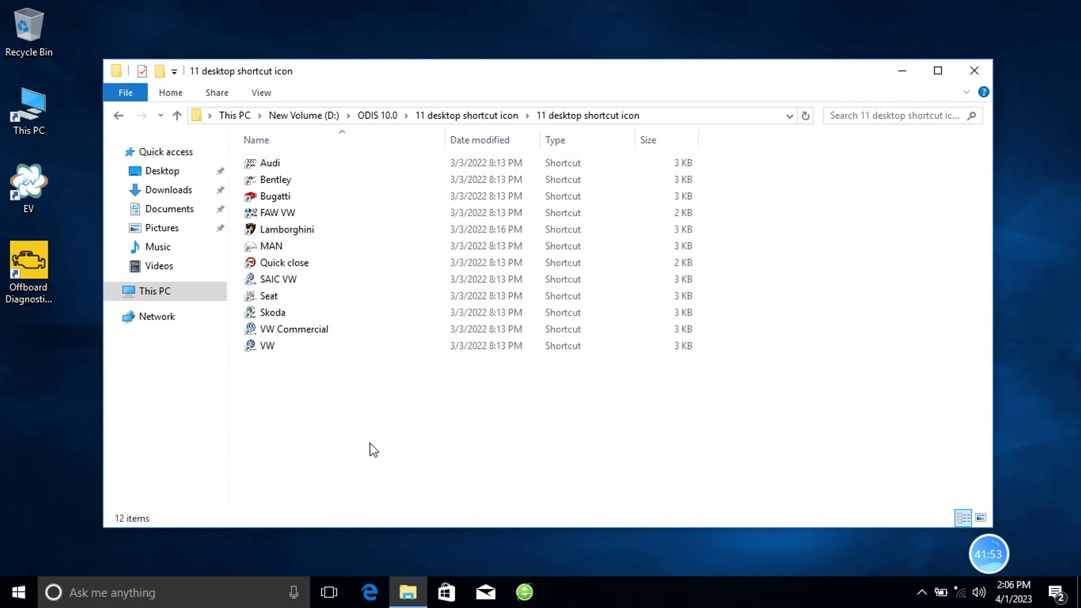
Copy all the shortcuts in the 11 desktop shortcut icon folder to the desktop and close the folder window.
{"action": "key", "text": "ctrl+a"}
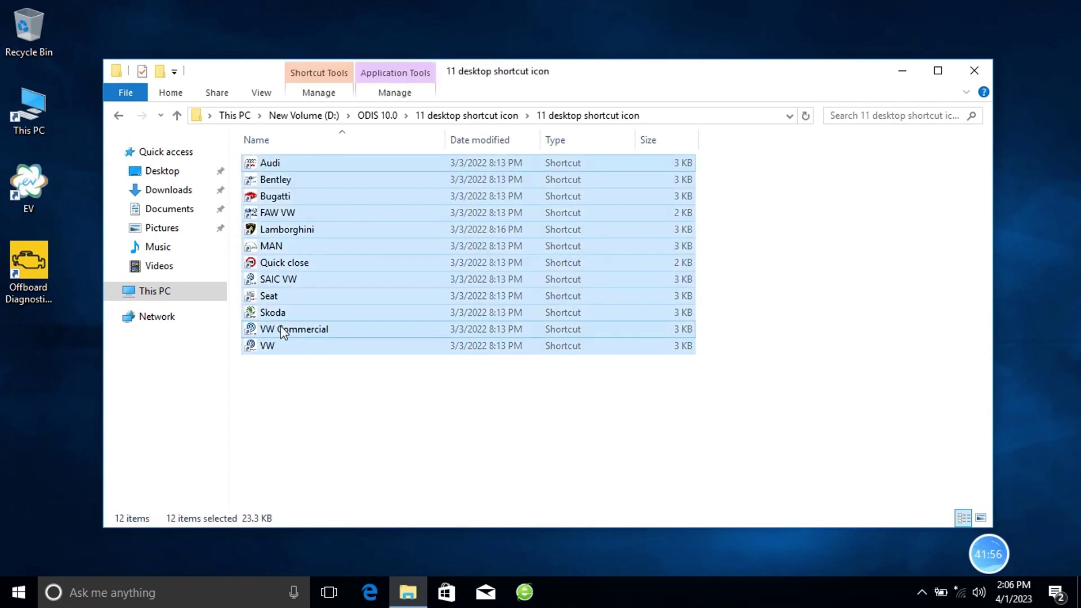
{"action": "right_click", "coordinate": [284, 332]}
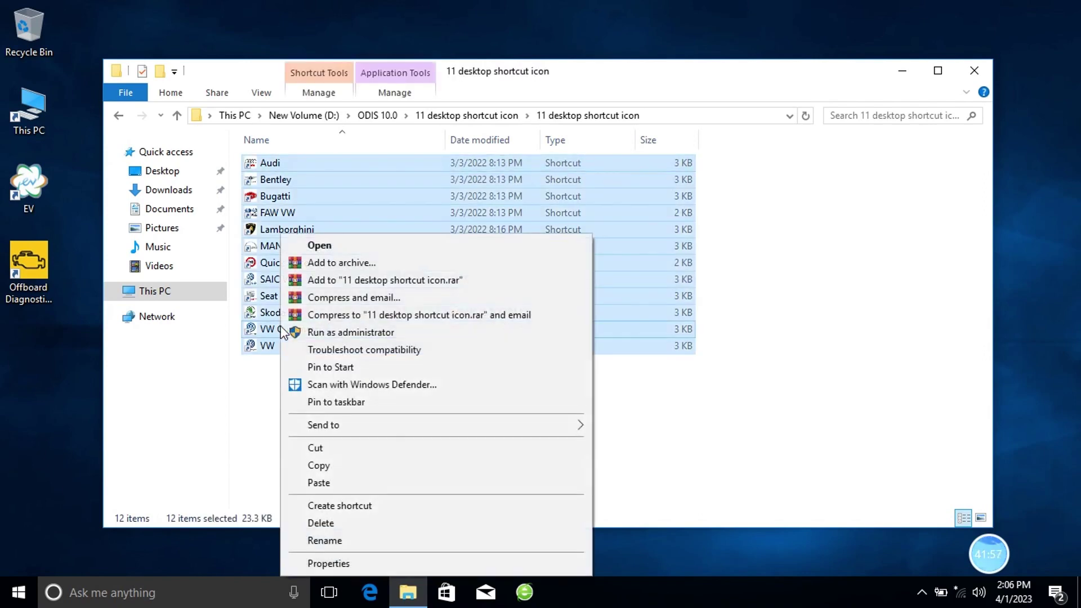
{"action": "left_click", "coordinate": [317, 466]}
{"action": "right_click", "coordinate": [33, 399]}
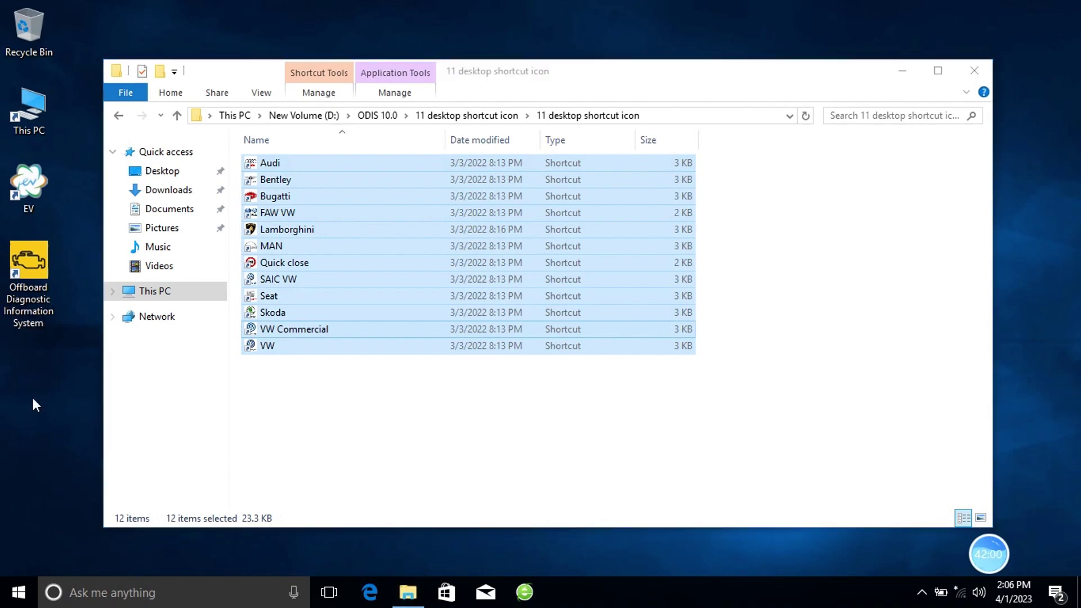
{"action": "left_click", "coordinate": [72, 287]}
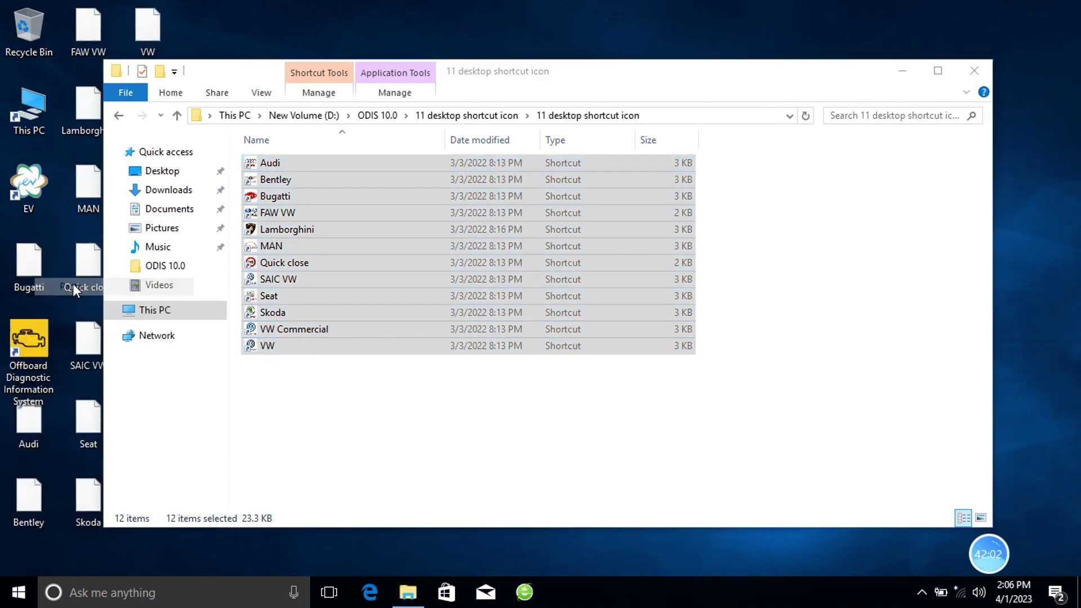
{"action": "left_click", "coordinate": [973, 71]}
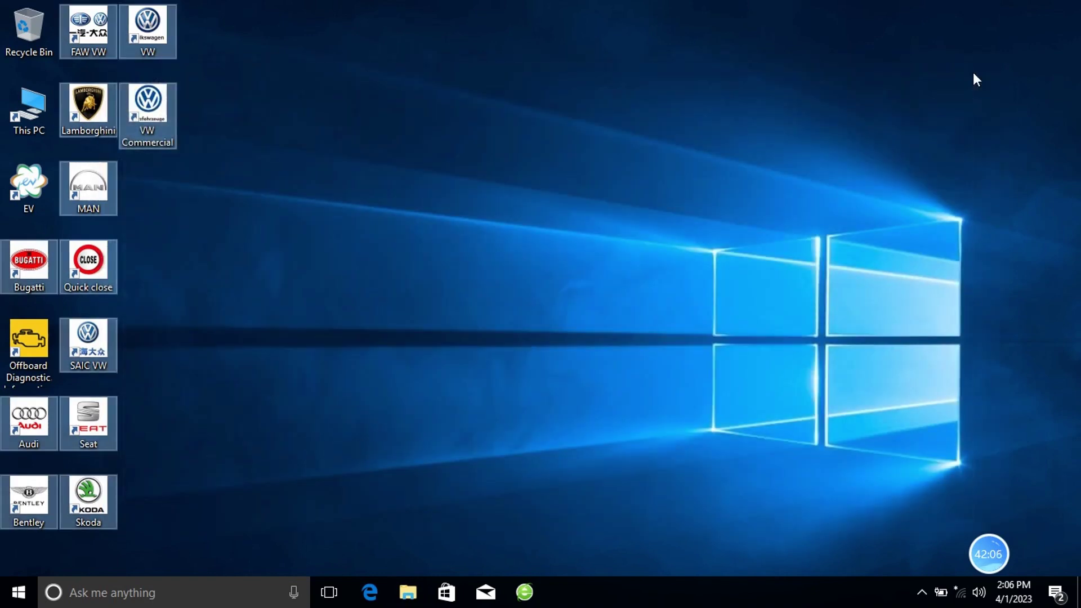
{"action": "left_click", "coordinate": [828, 173]}
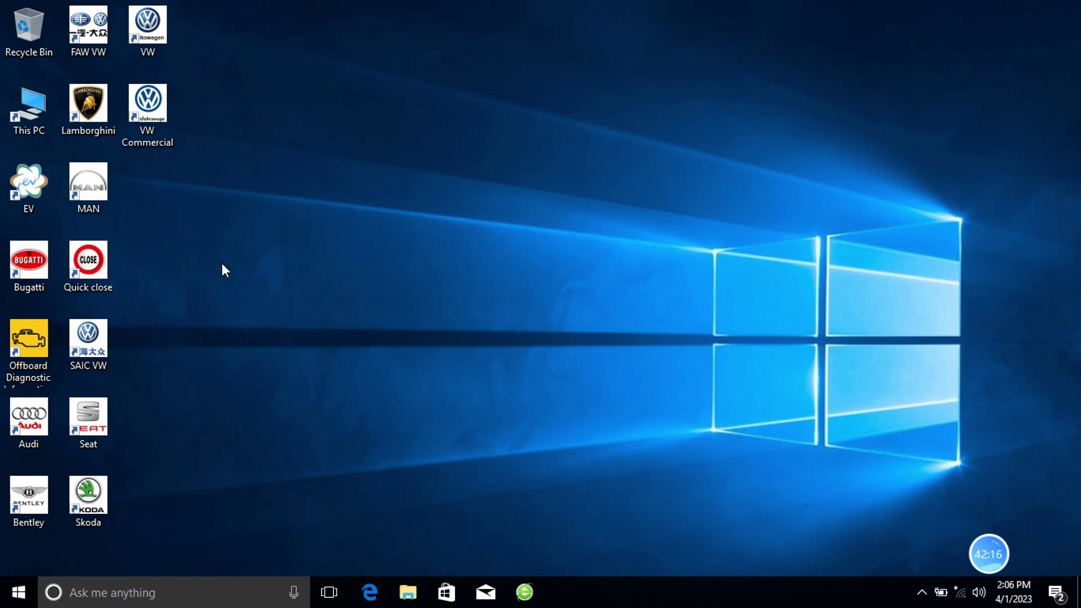
Open the VCX Driver folder inside ODIS 10.0 on drive D: and start the VNCI_6154A_DevMngr_Setup_x86_2v3 installer.
{"action": "double_click", "coordinate": [29, 108]}
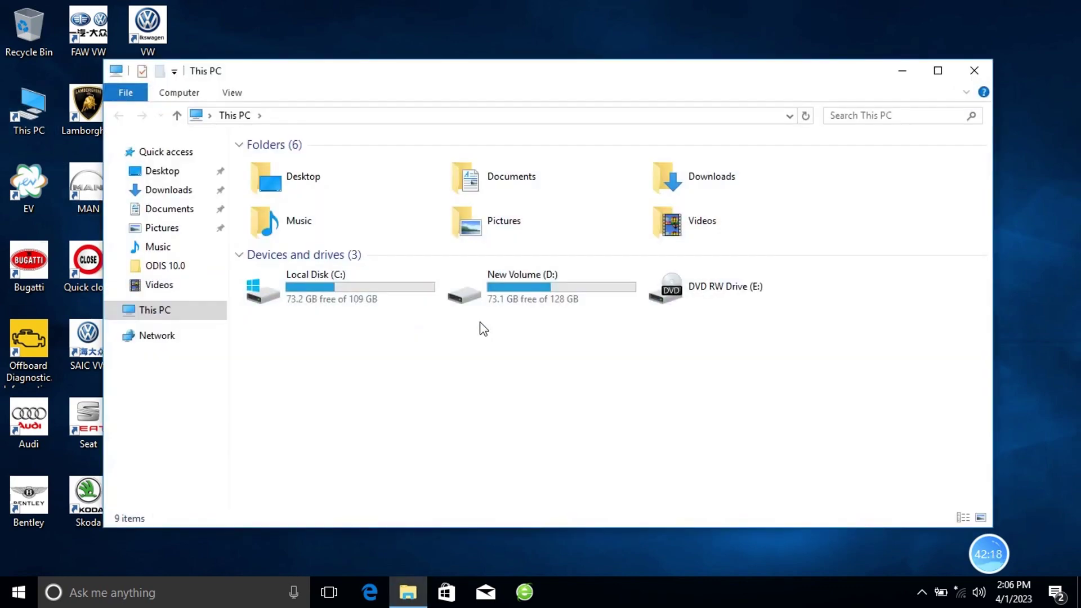
{"action": "double_click", "coordinate": [498, 305]}
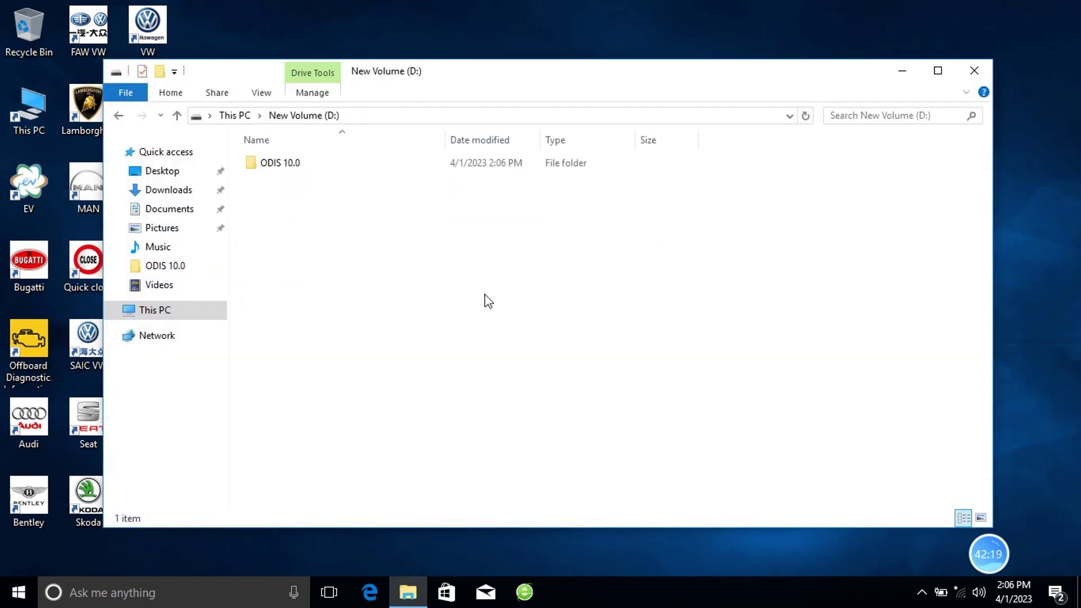
{"action": "double_click", "coordinate": [337, 165]}
{"action": "double_click", "coordinate": [293, 217]}
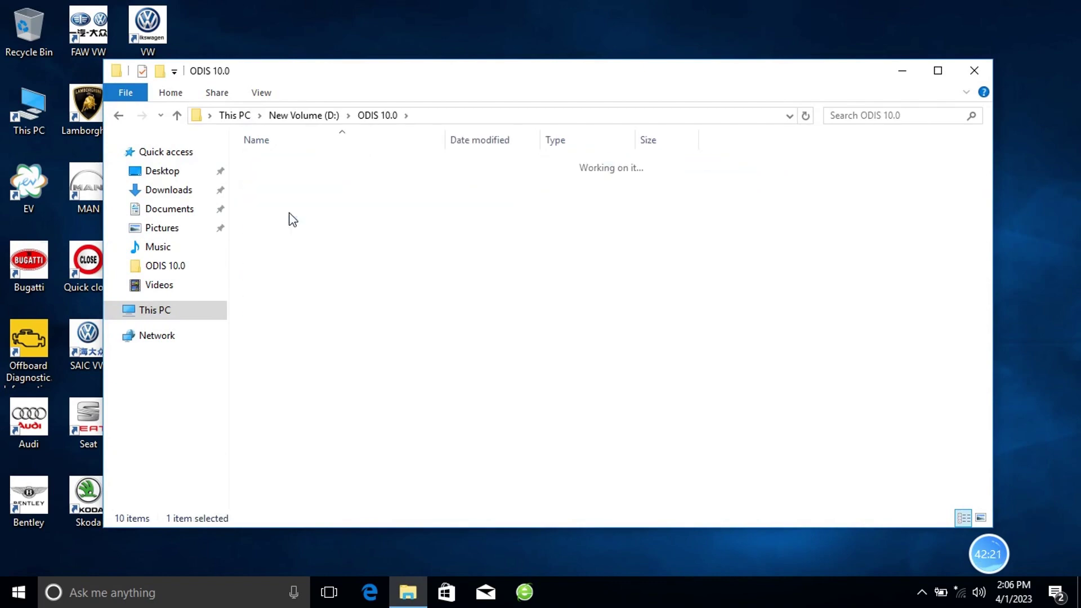
{"action": "left_click", "coordinate": [354, 197]}
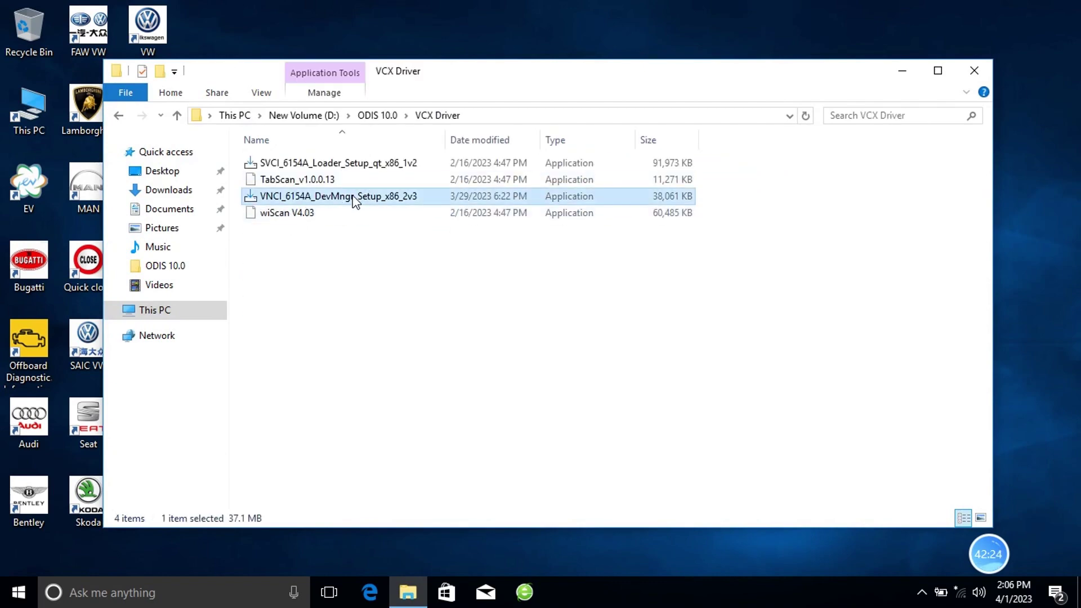
{"action": "right_click", "coordinate": [355, 197]}
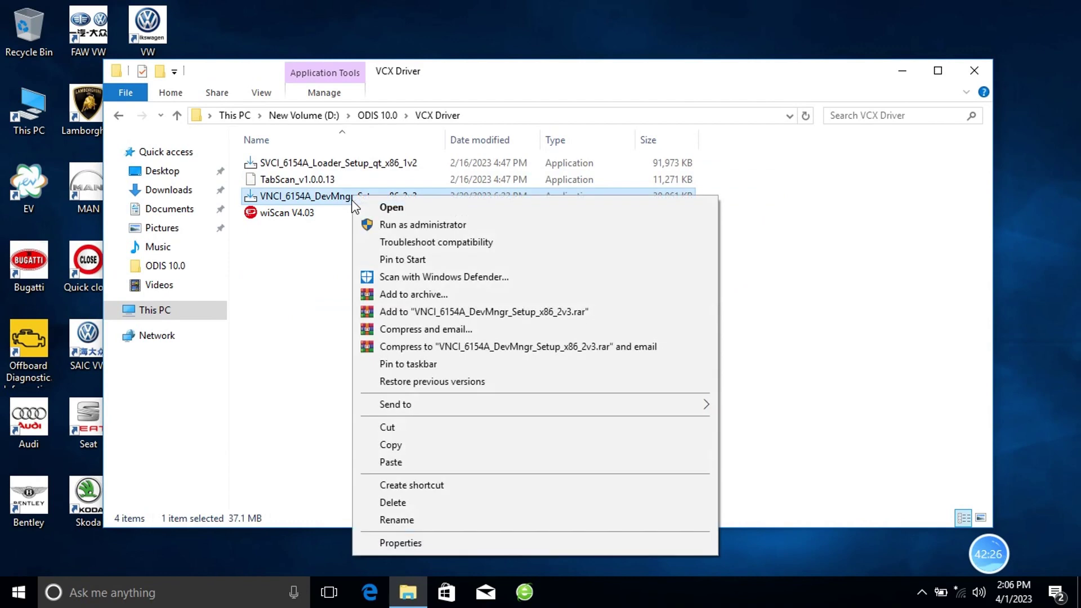
{"action": "left_click", "coordinate": [364, 209]}
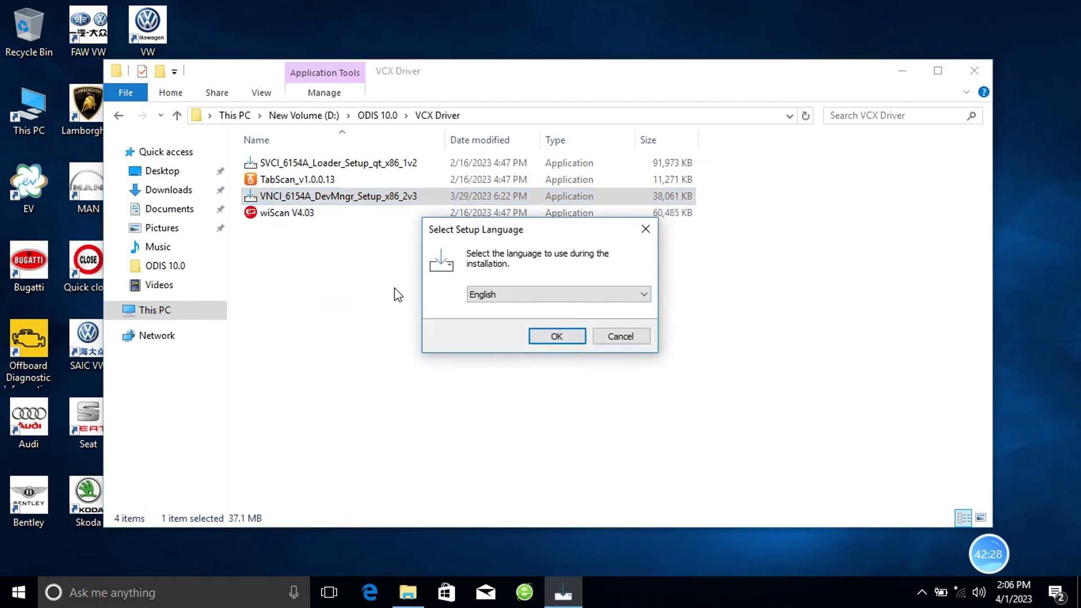
Install VNCI 6154A Device Manager in English with the preset folders and a desktop shortcut, and finish the setup without launching it.
{"action": "left_click", "coordinate": [560, 296]}
{"action": "left_click", "coordinate": [560, 296]}
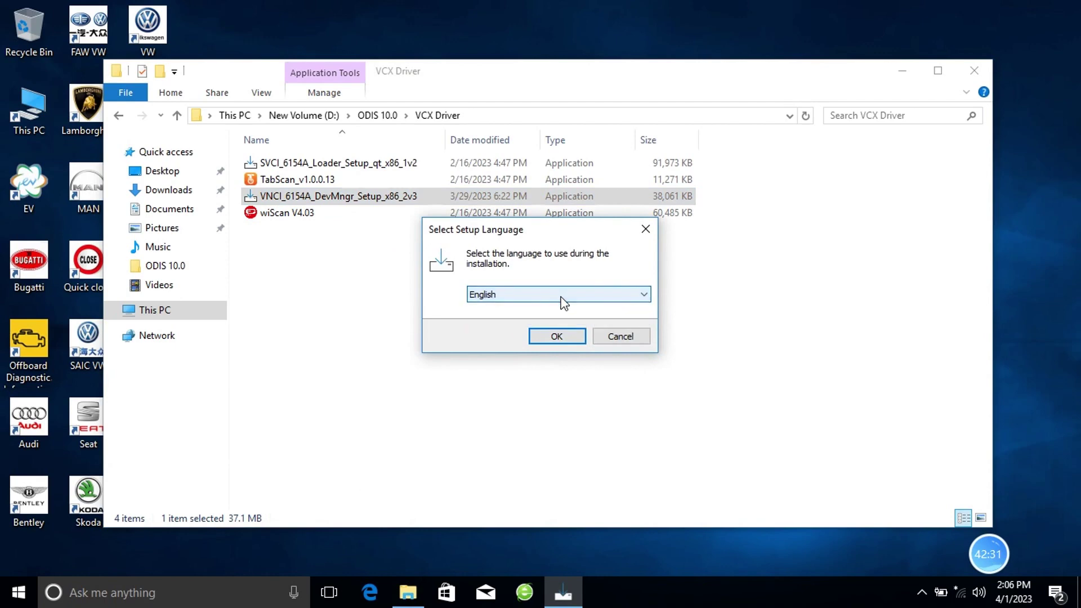
{"action": "left_click", "coordinate": [558, 335]}
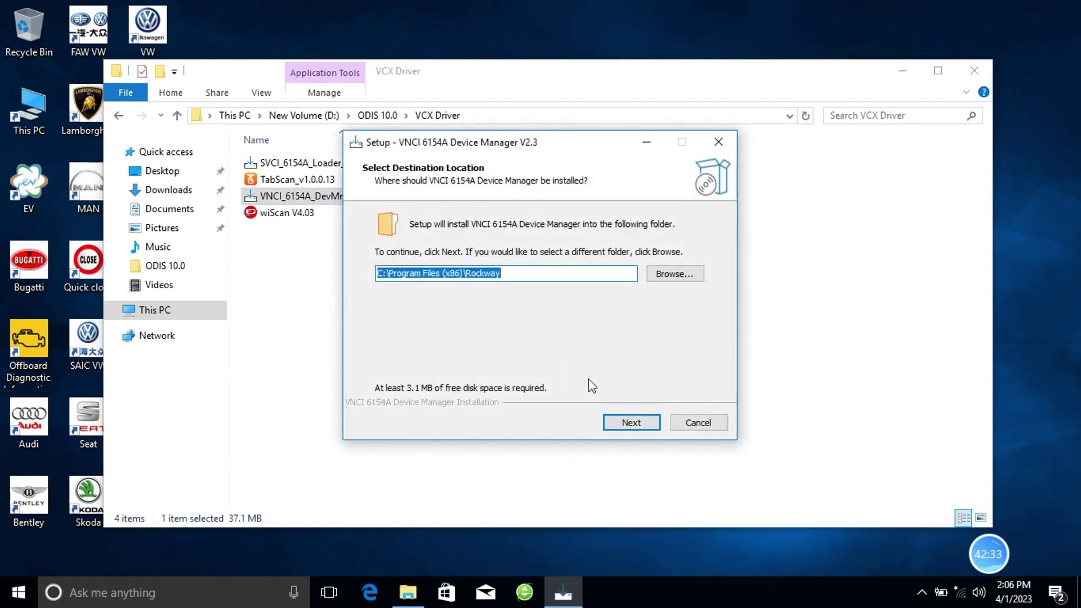
{"action": "left_click", "coordinate": [608, 417]}
{"action": "left_click", "coordinate": [609, 418]}
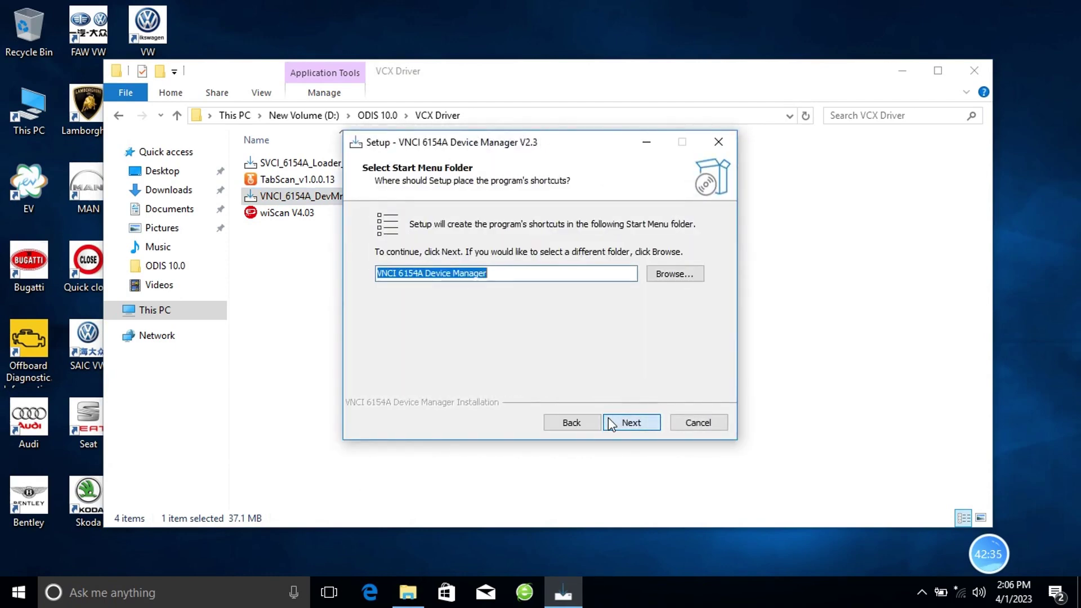
{"action": "left_click", "coordinate": [609, 417]}
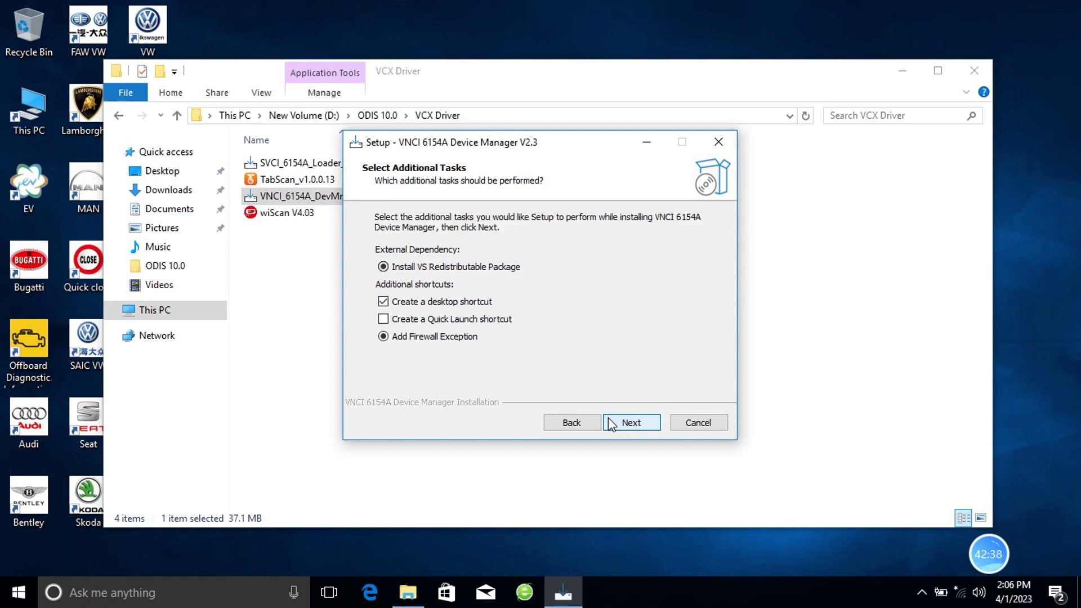
{"action": "left_click", "coordinate": [608, 418]}
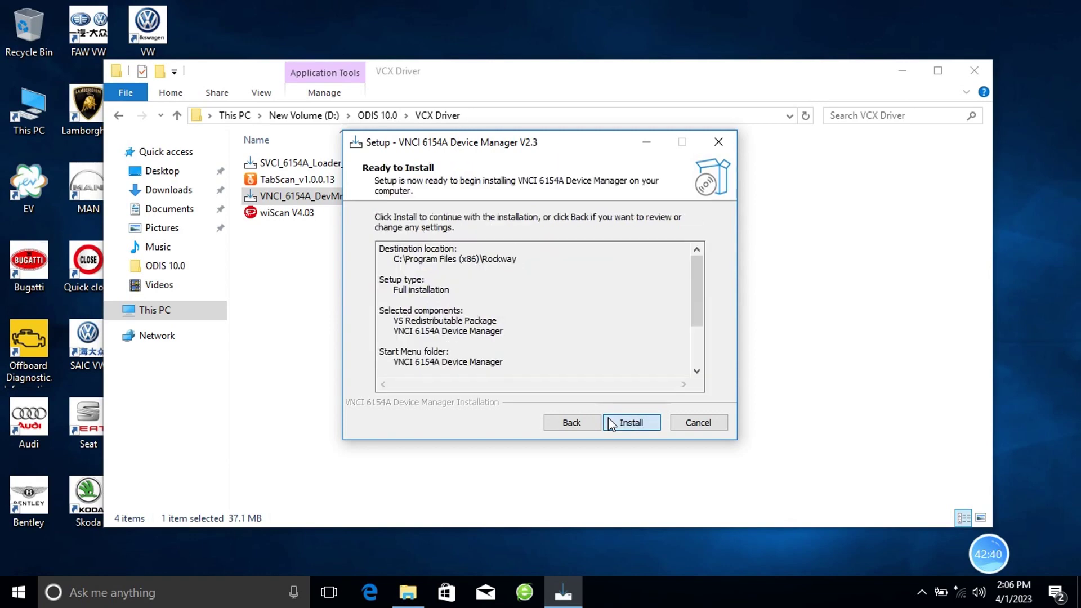
{"action": "left_click", "coordinate": [608, 417]}
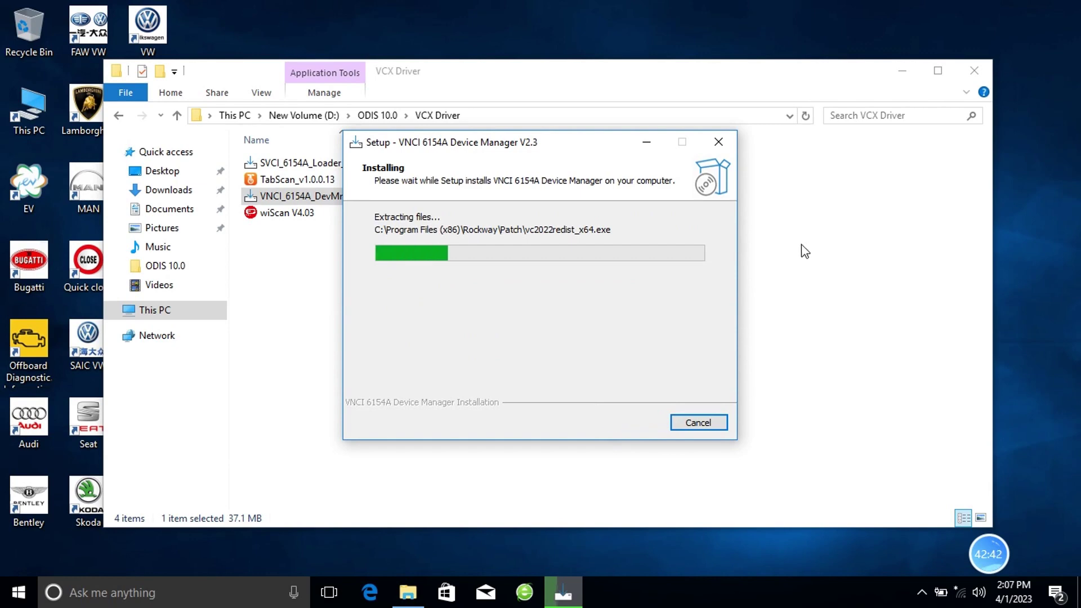
{"action": "left_click", "coordinate": [900, 74]}
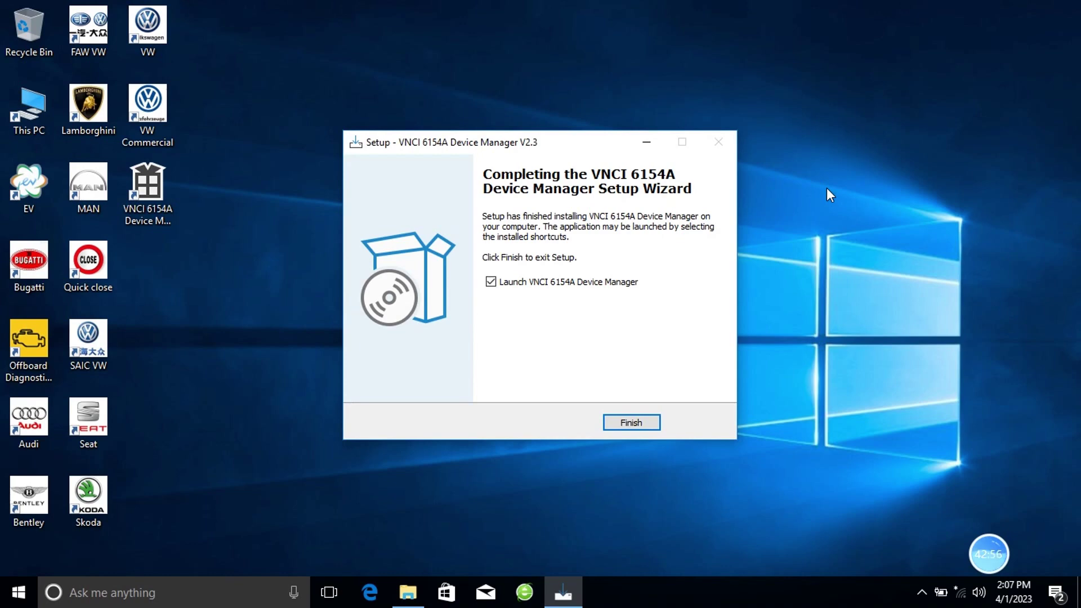
{"action": "left_click", "coordinate": [490, 283]}
{"action": "left_click", "coordinate": [616, 423]}
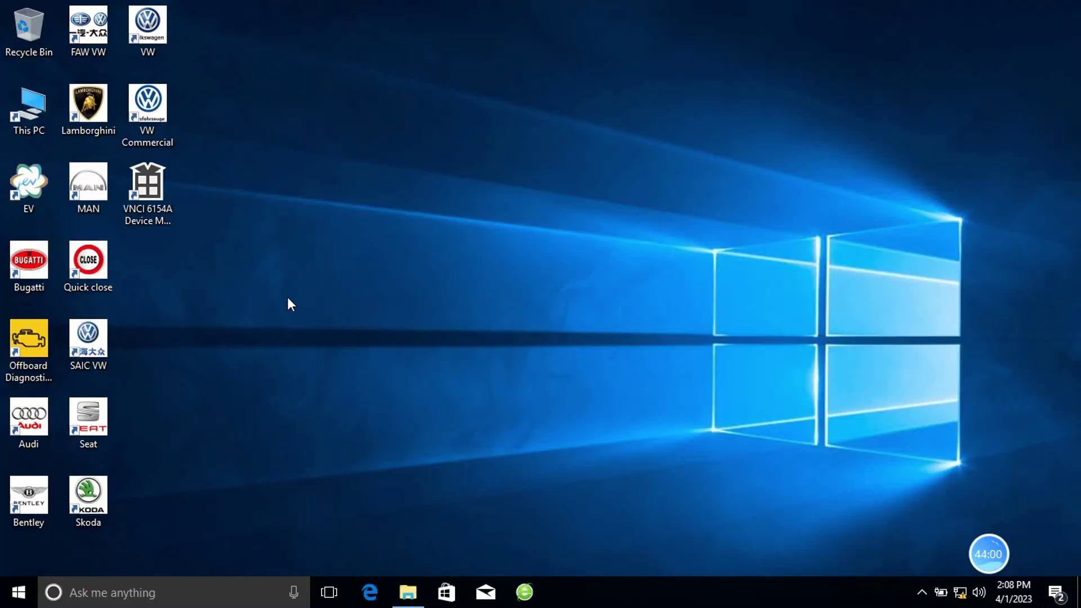
Check in Device Manager that the VAS6154 (USB) driver is listed among the network adapters, and minimize Computer Management.
{"action": "right_click", "coordinate": [37, 104]}
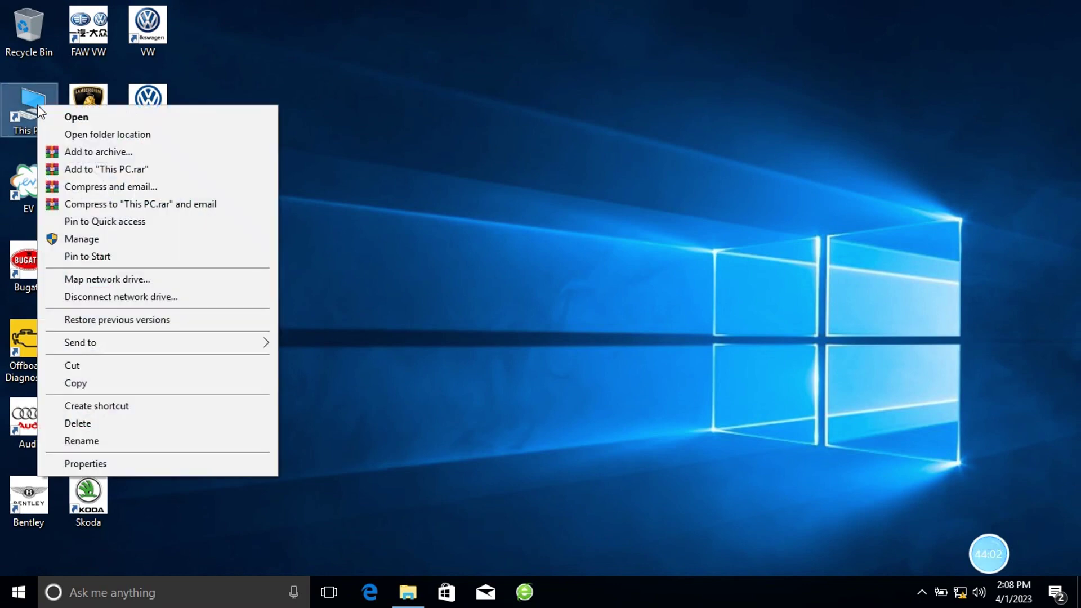
{"action": "left_click", "coordinate": [80, 239]}
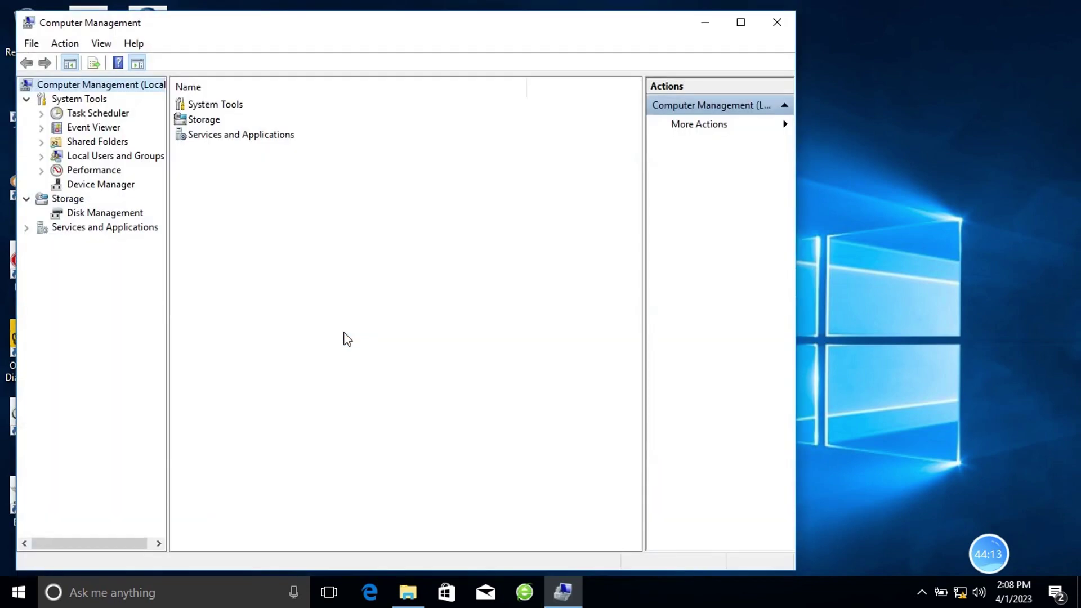
{"action": "left_click", "coordinate": [133, 186]}
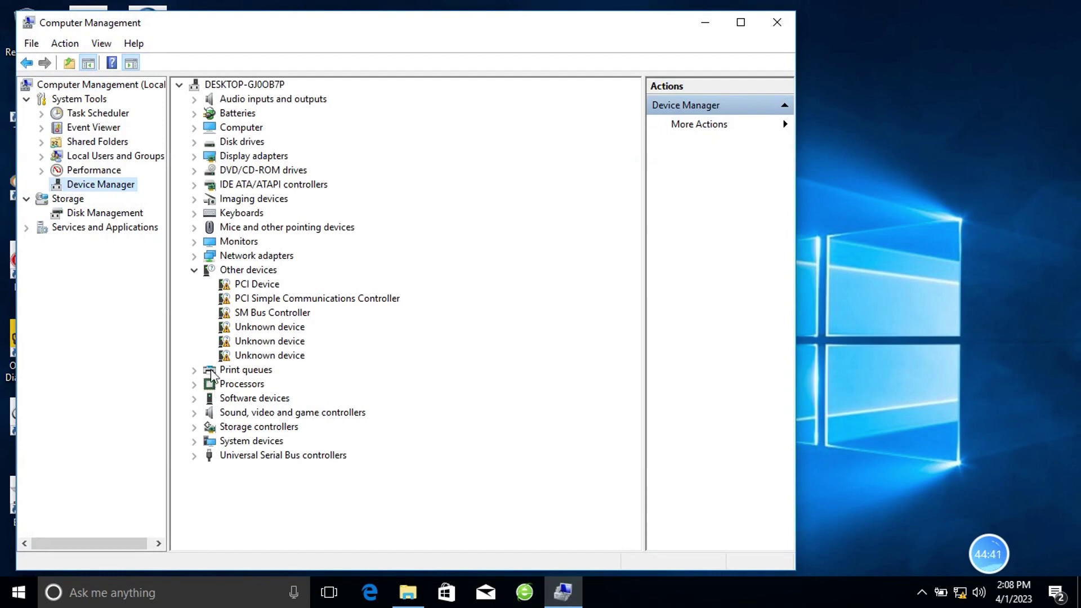
{"action": "left_click", "coordinate": [193, 256]}
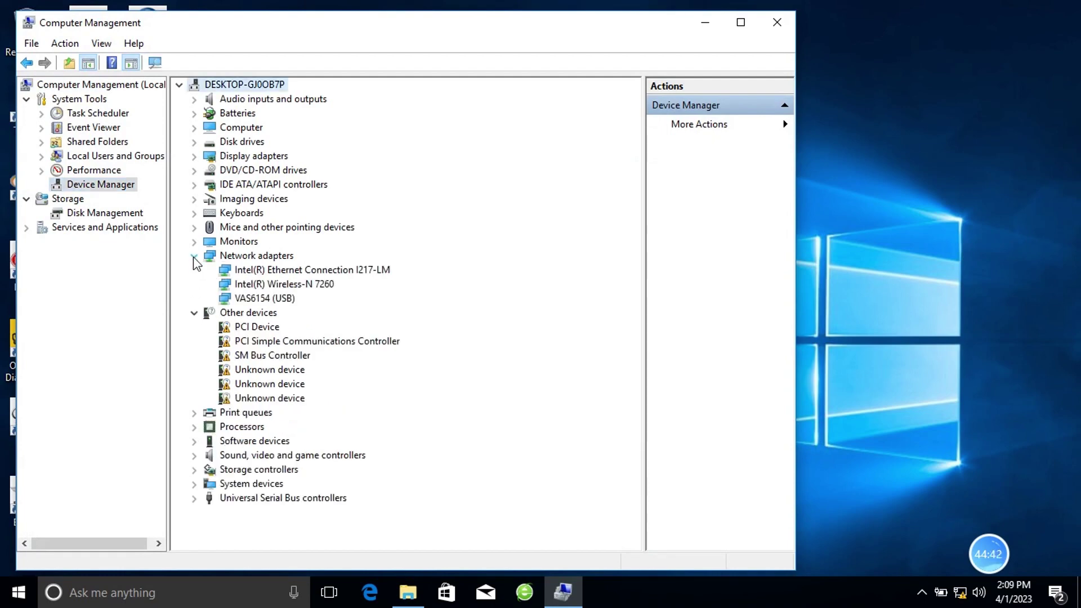
{"action": "left_click", "coordinate": [250, 299]}
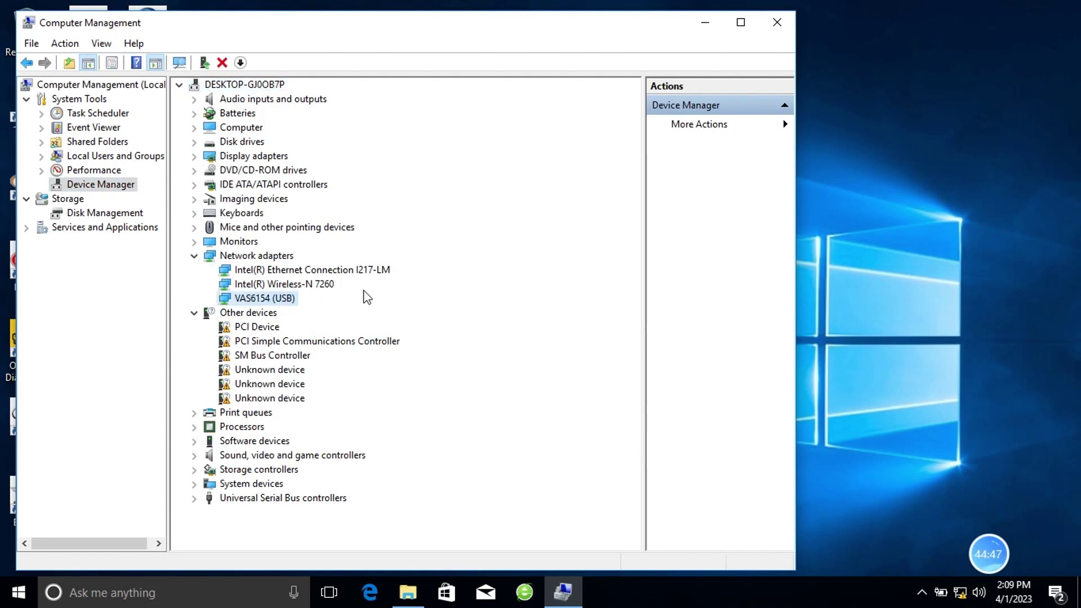
{"action": "left_click", "coordinate": [703, 22]}
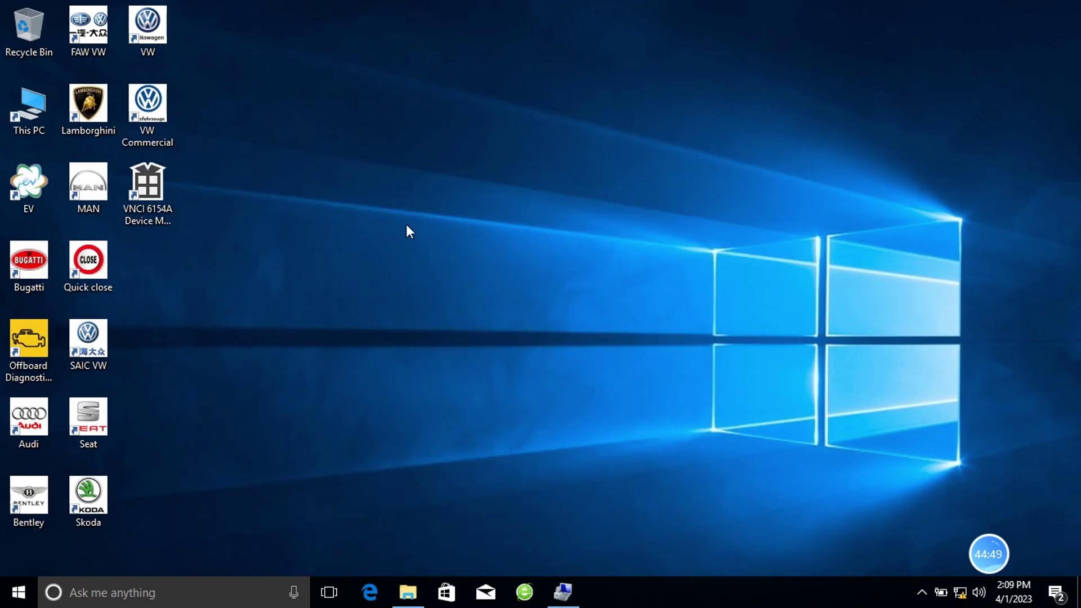
Open VNCI 6154A Device Manager to check the connected device's serial number and firmware version, and close it.
{"action": "right_click", "coordinate": [150, 196]}
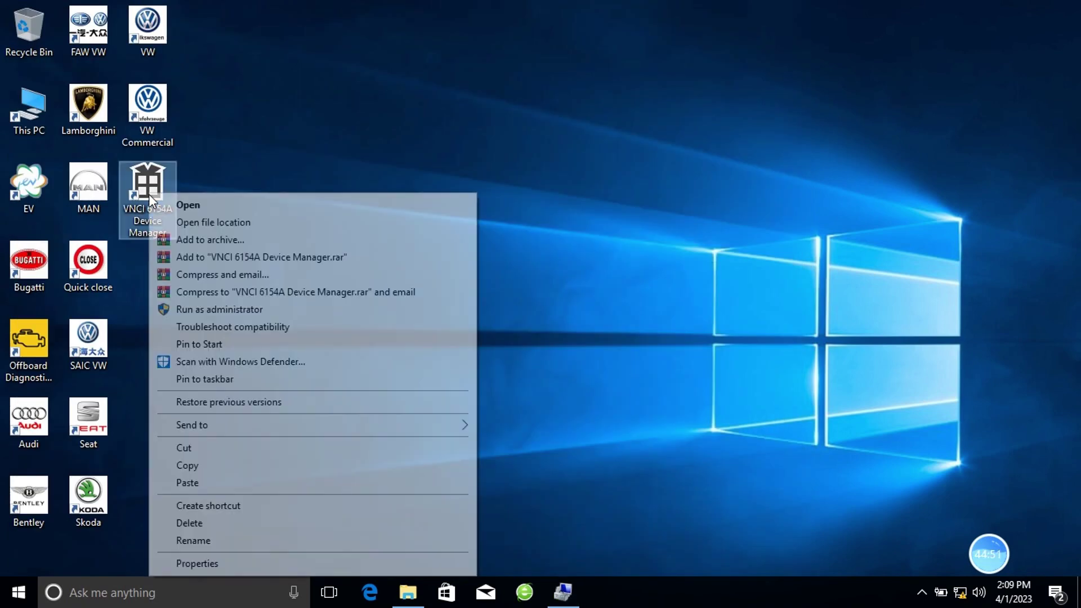
{"action": "left_click", "coordinate": [167, 204]}
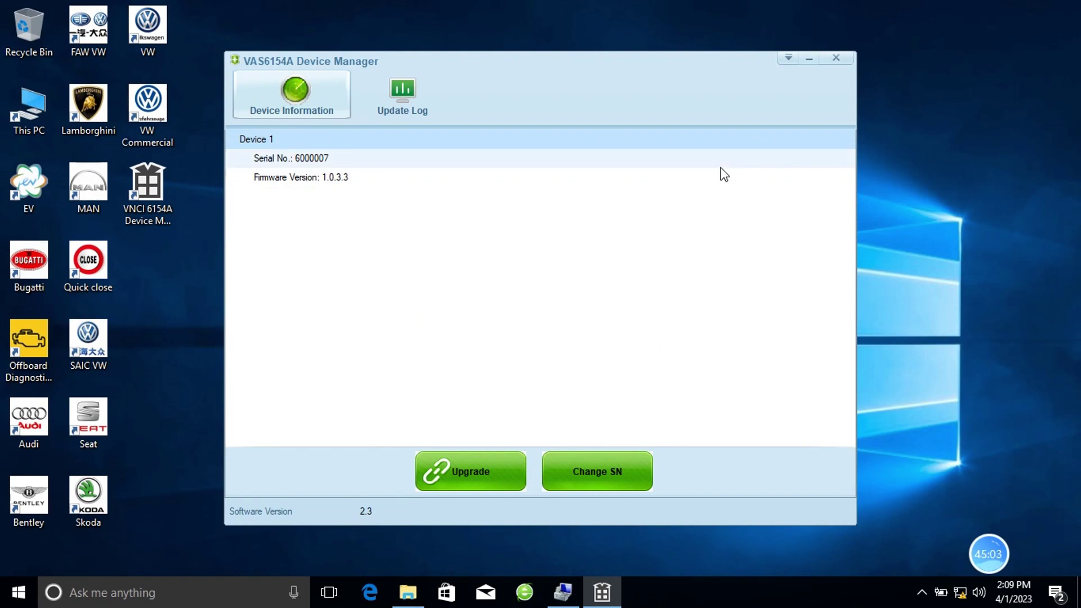
{"action": "left_click", "coordinate": [837, 58]}
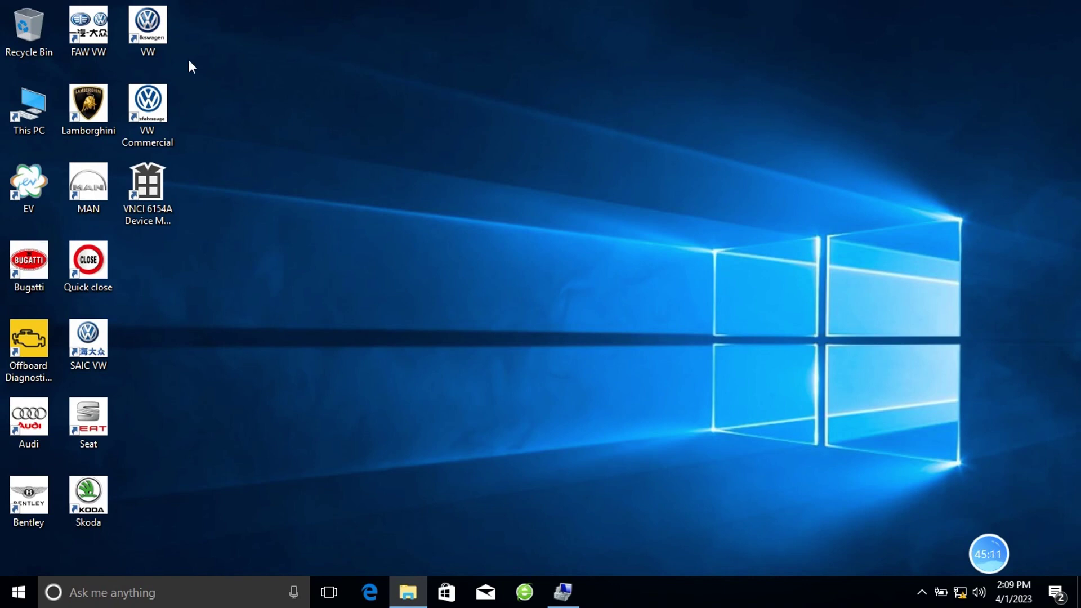
Try to start ODIS through the VW desktop shortcut and acknowledge the computer restart note.
{"action": "right_click", "coordinate": [155, 33]}
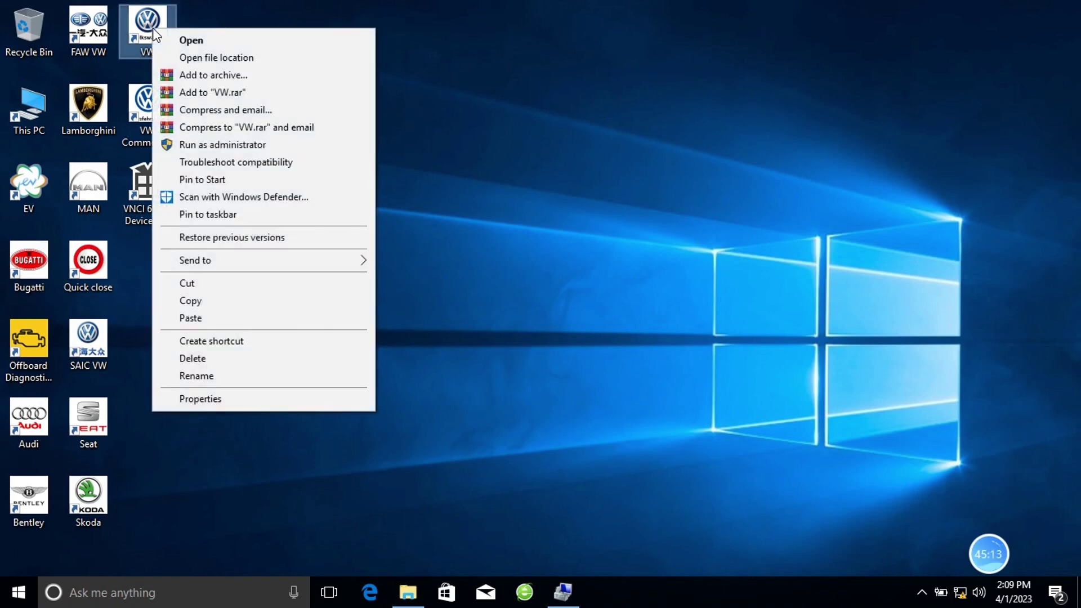
{"action": "left_click", "coordinate": [170, 36]}
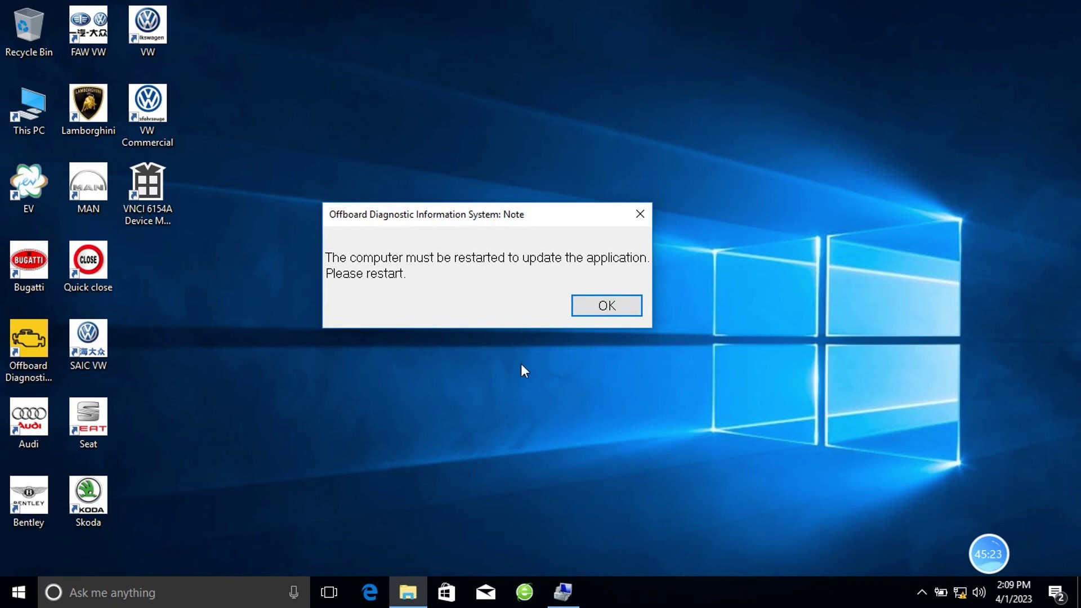
{"action": "left_click", "coordinate": [594, 314]}
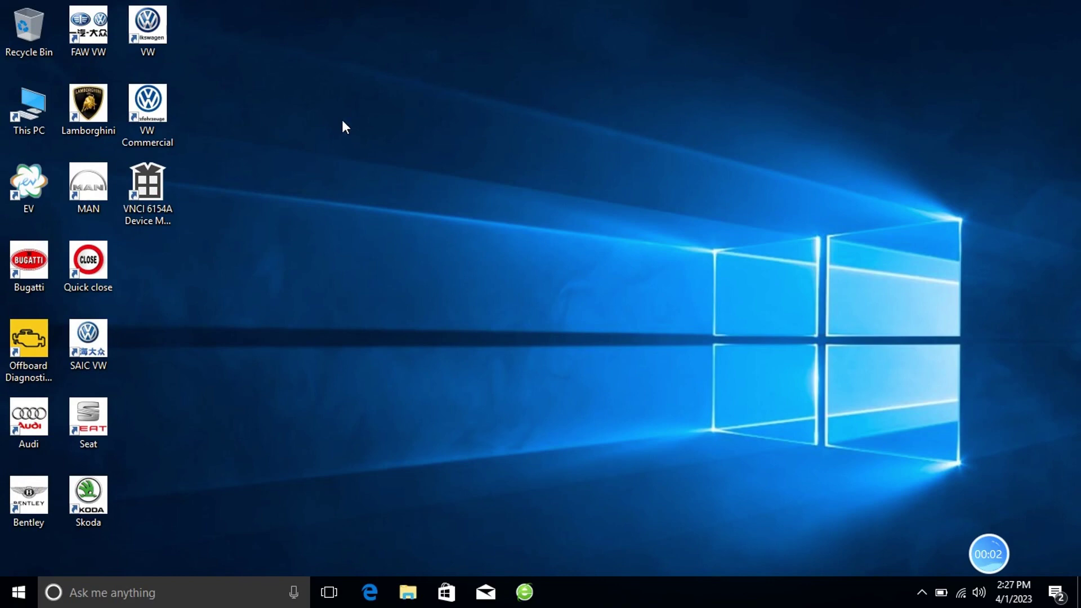
Start ODIS Service through the VW desktop shortcut, dismiss the release notes download, and accept the warnings/notes after scrolling to their end.
{"action": "right_click", "coordinate": [160, 29]}
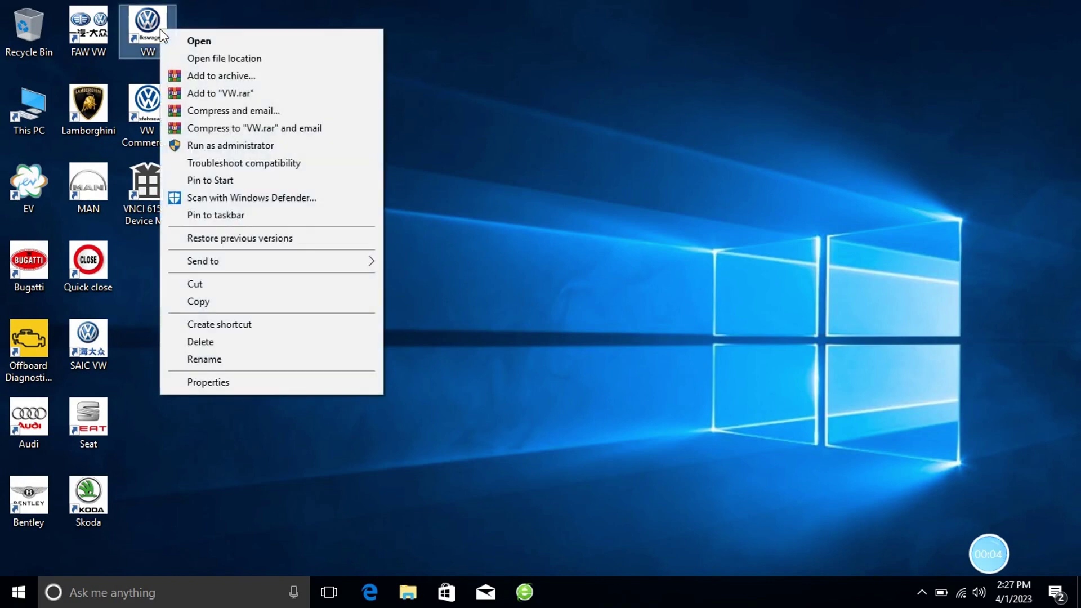
{"action": "left_click", "coordinate": [173, 43]}
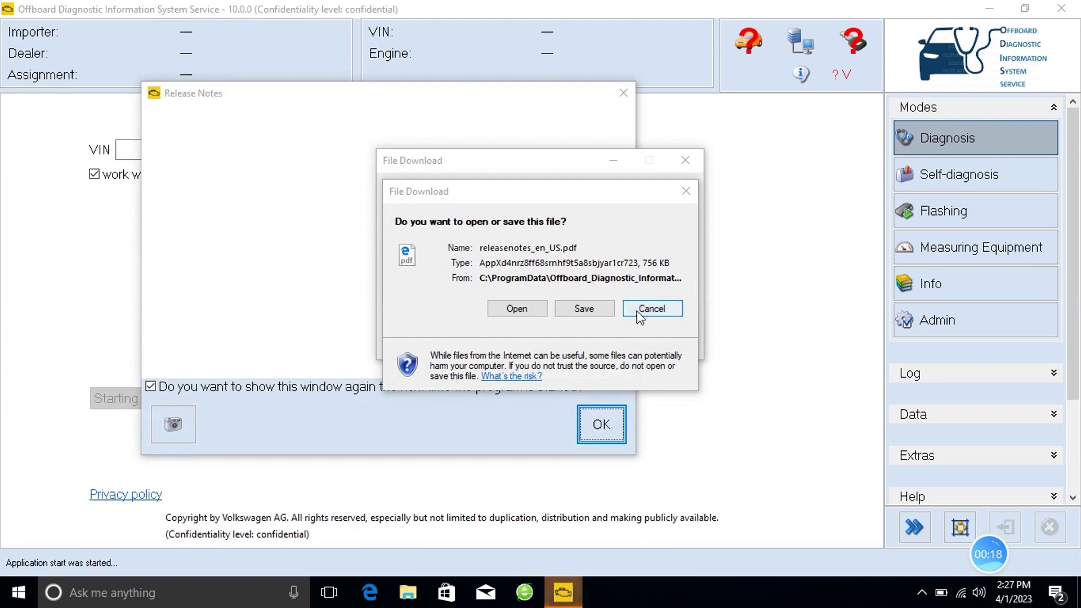
{"action": "left_click", "coordinate": [640, 313]}
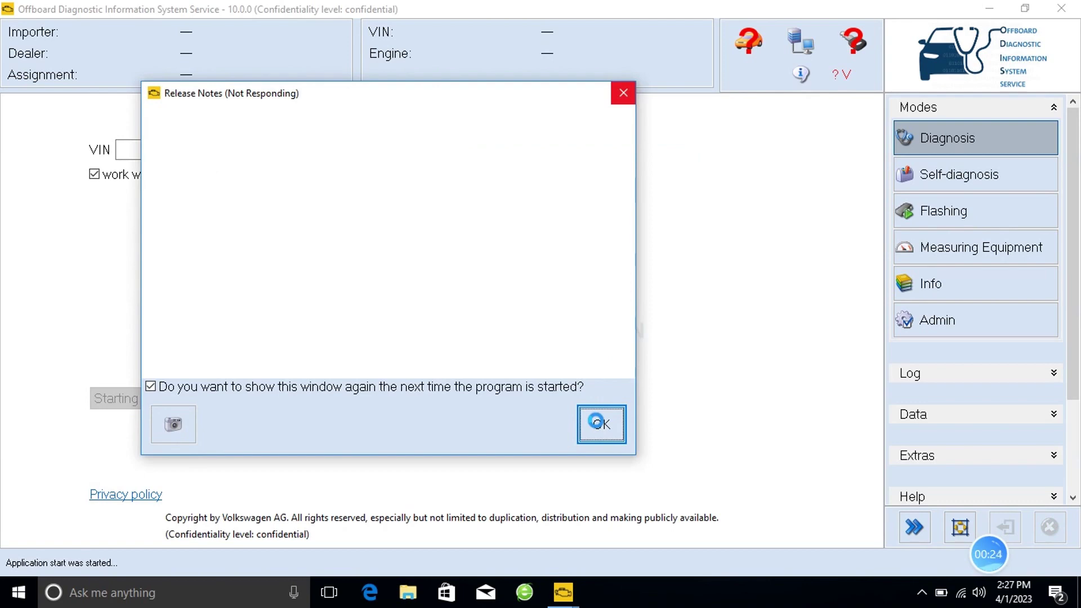
{"action": "left_click", "coordinate": [601, 424]}
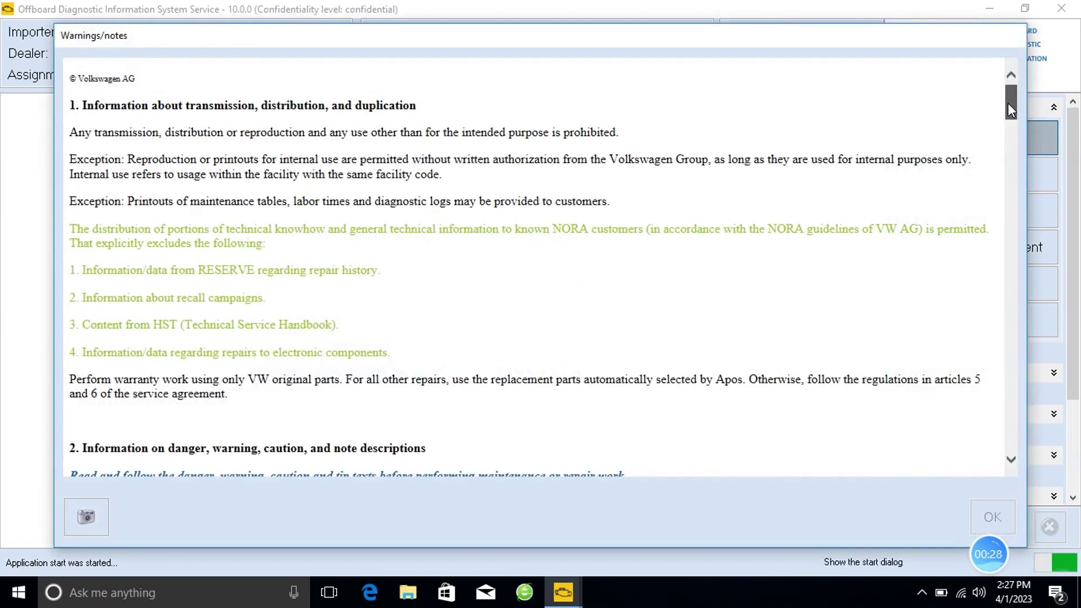
{"action": "left_click_drag", "start_coordinate": [1008, 103], "coordinate": [1007, 466]}
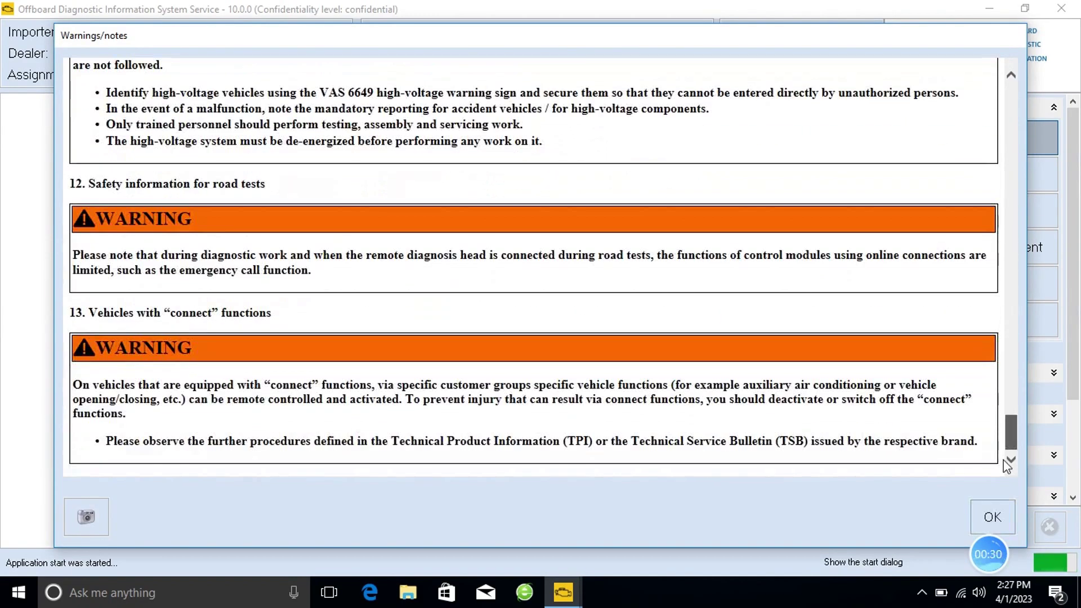
{"action": "left_click", "coordinate": [991, 516]}
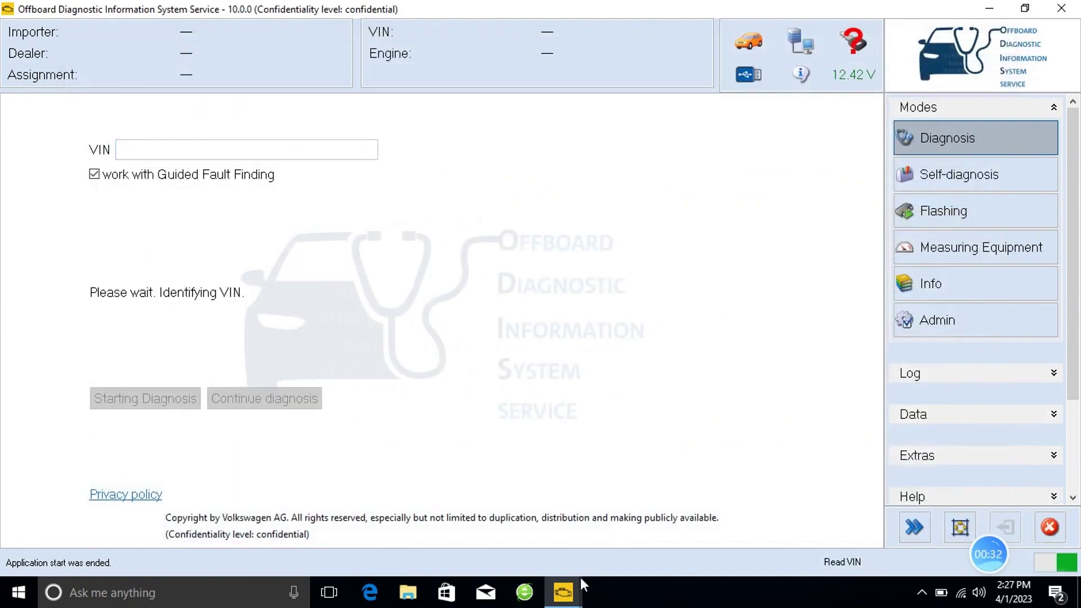
Close the Release Notes window and start the diagnosis of the identified vehicle with Guided Fault Finding.
{"action": "left_click", "coordinate": [614, 541]}
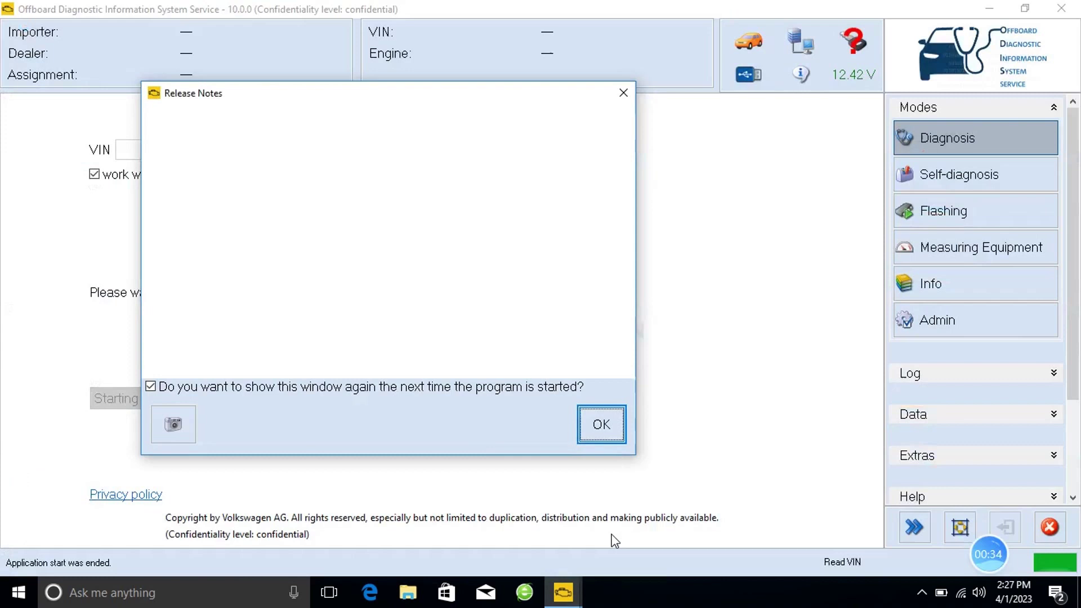
{"action": "left_click", "coordinate": [596, 427]}
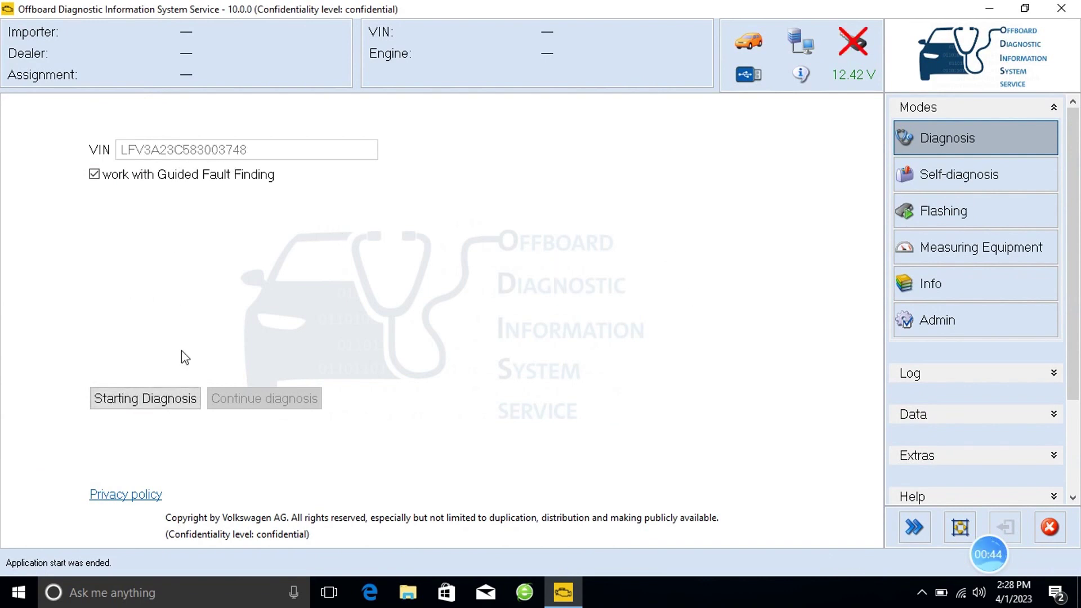
{"action": "left_click", "coordinate": [166, 402]}
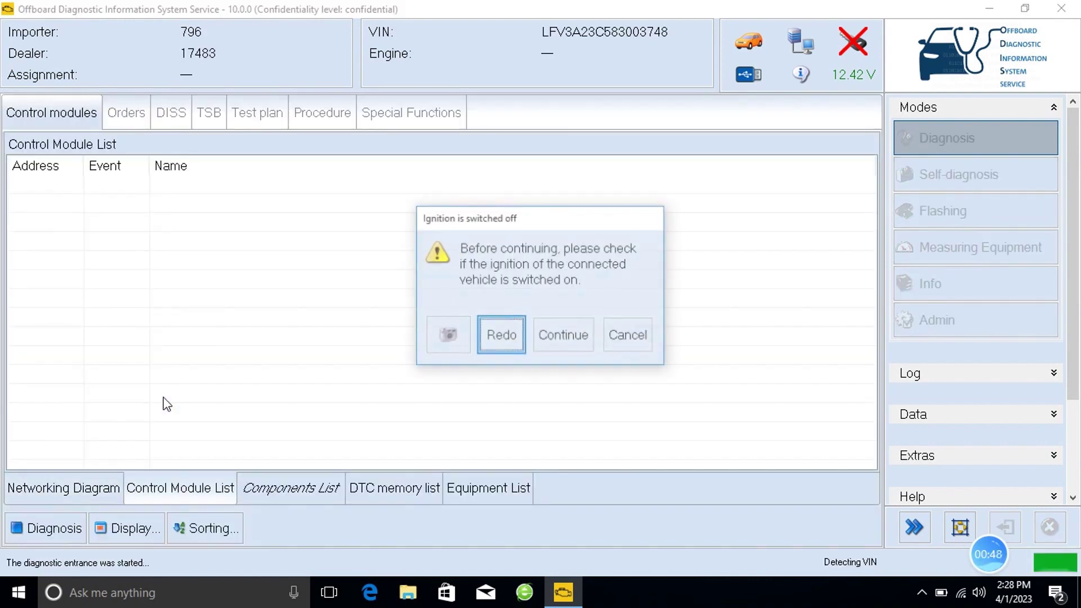
Continue past the ignition warning and set the vehicle's basic features to Sedan with the BSE 1.6L Simos / 75kW engine.
{"action": "left_click", "coordinate": [567, 351]}
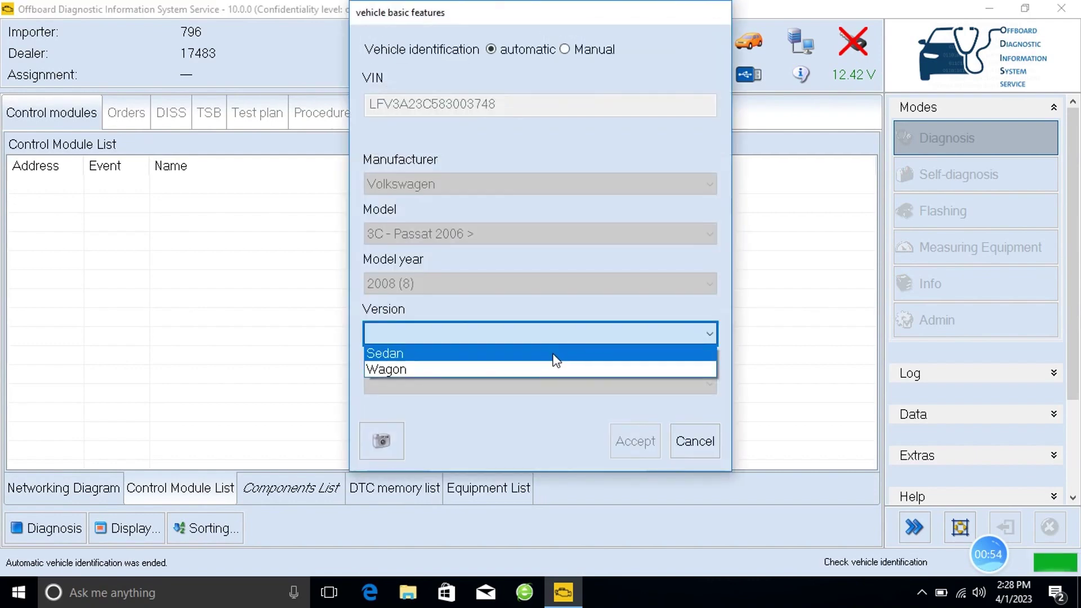
{"action": "left_click", "coordinate": [557, 355]}
{"action": "left_click", "coordinate": [538, 388]}
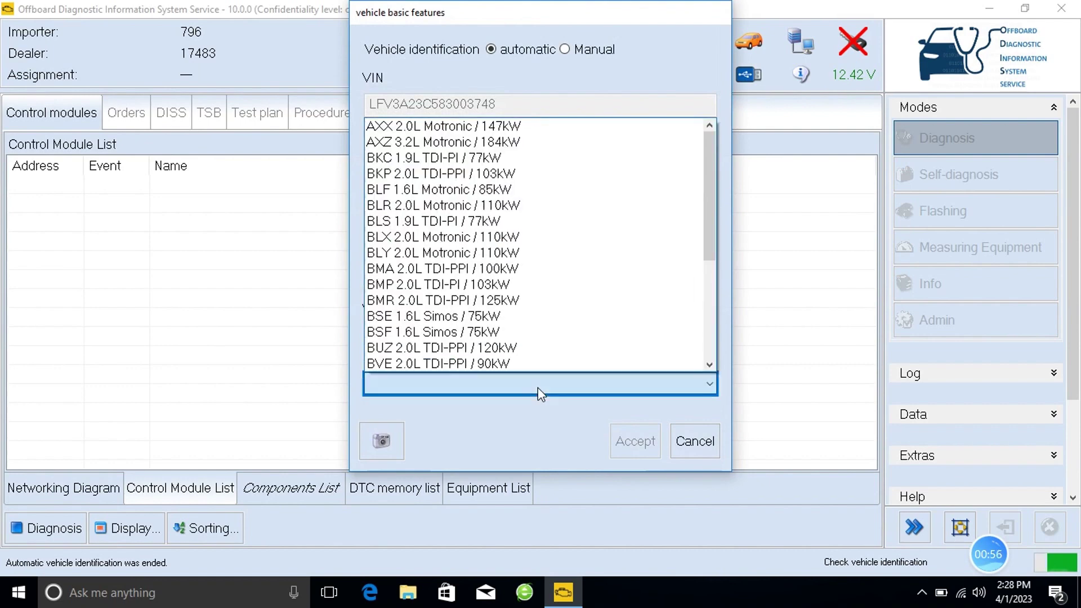
{"action": "left_click", "coordinate": [557, 323]}
{"action": "left_click", "coordinate": [630, 440]}
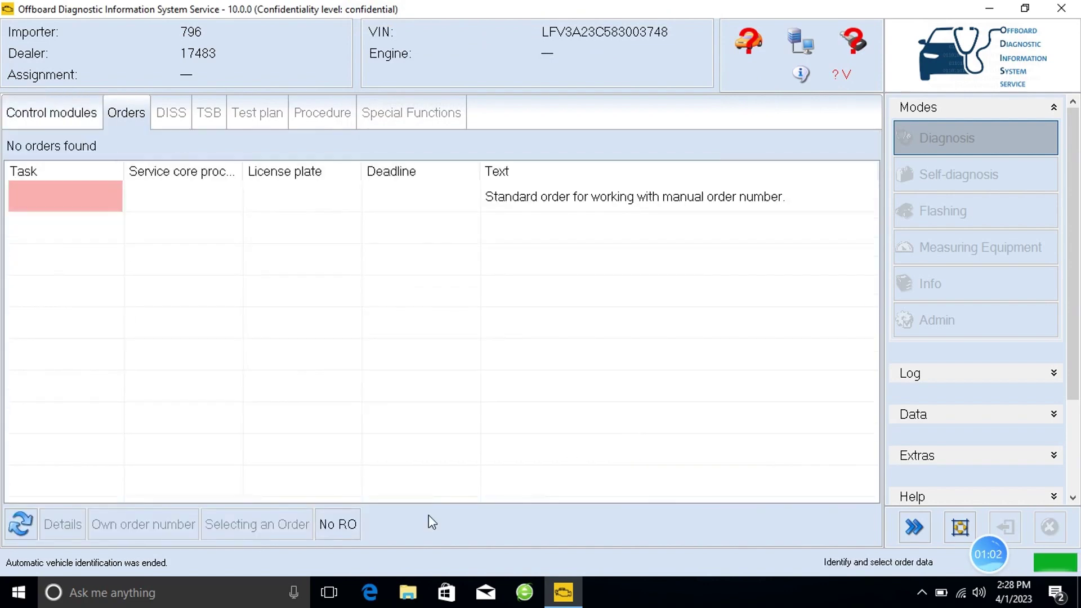
Proceed without a repair order and continue the diagnostic entry past the gateway communication note.
{"action": "left_click", "coordinate": [334, 524]}
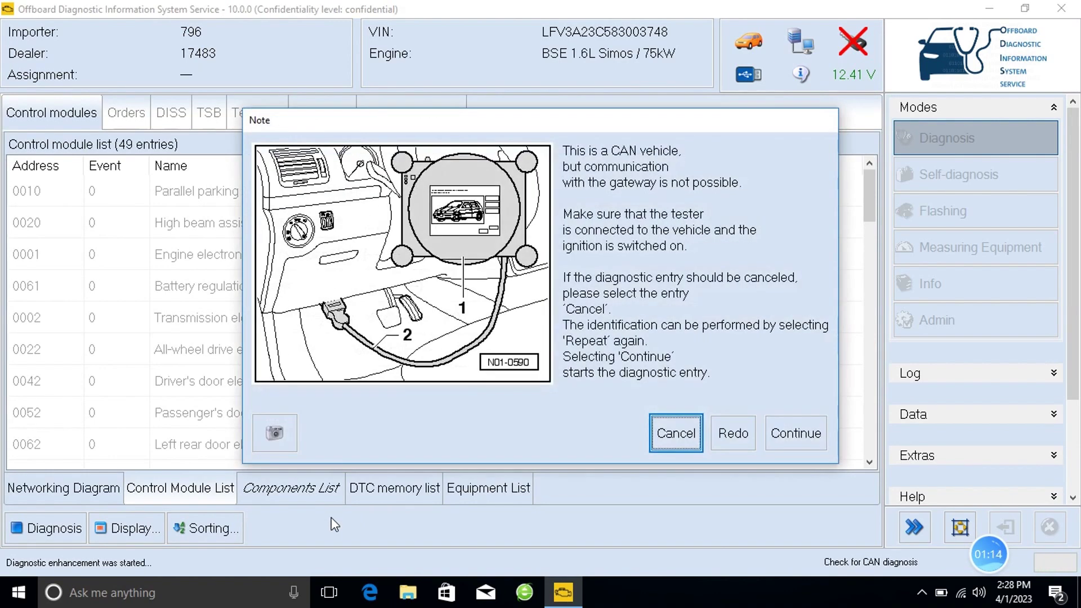
{"action": "left_click", "coordinate": [806, 440]}
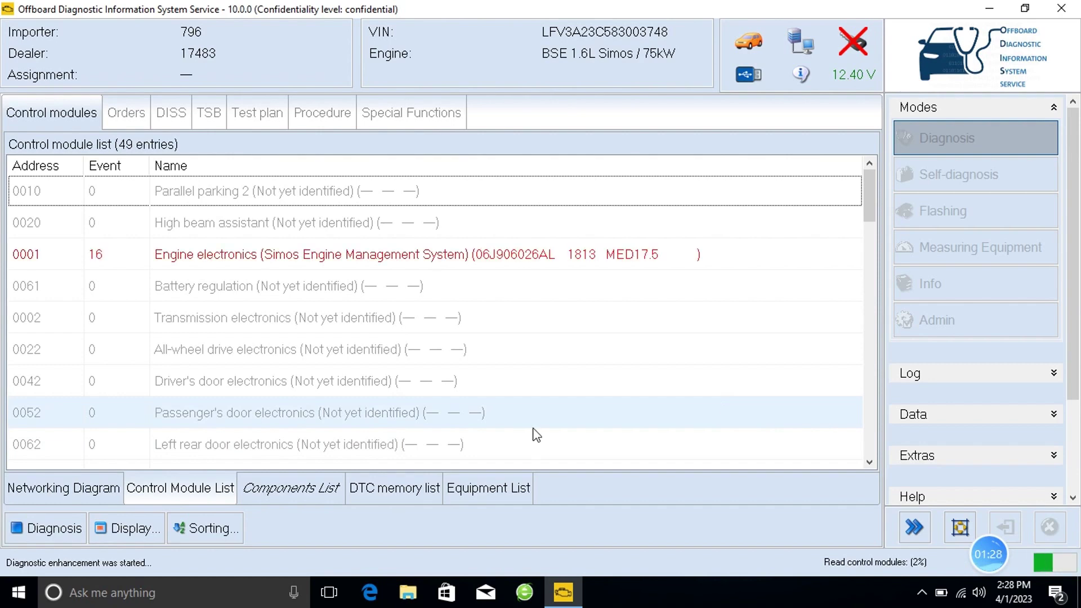
Select the Engine electronics control module and examine its fault entries in the DTC memory list.
{"action": "left_click", "coordinate": [565, 260]}
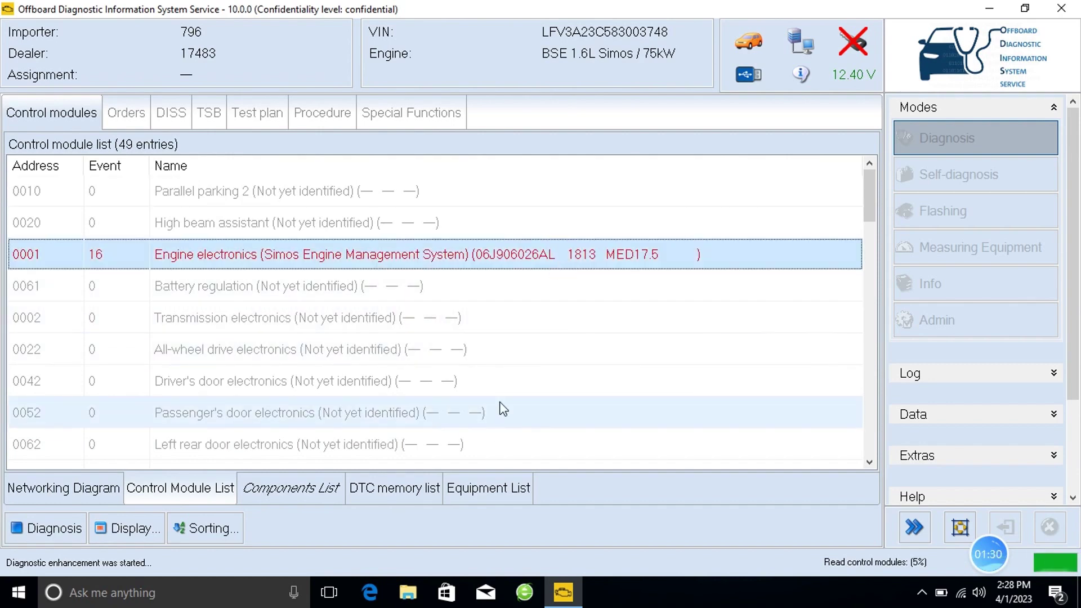
{"action": "left_click", "coordinate": [431, 490]}
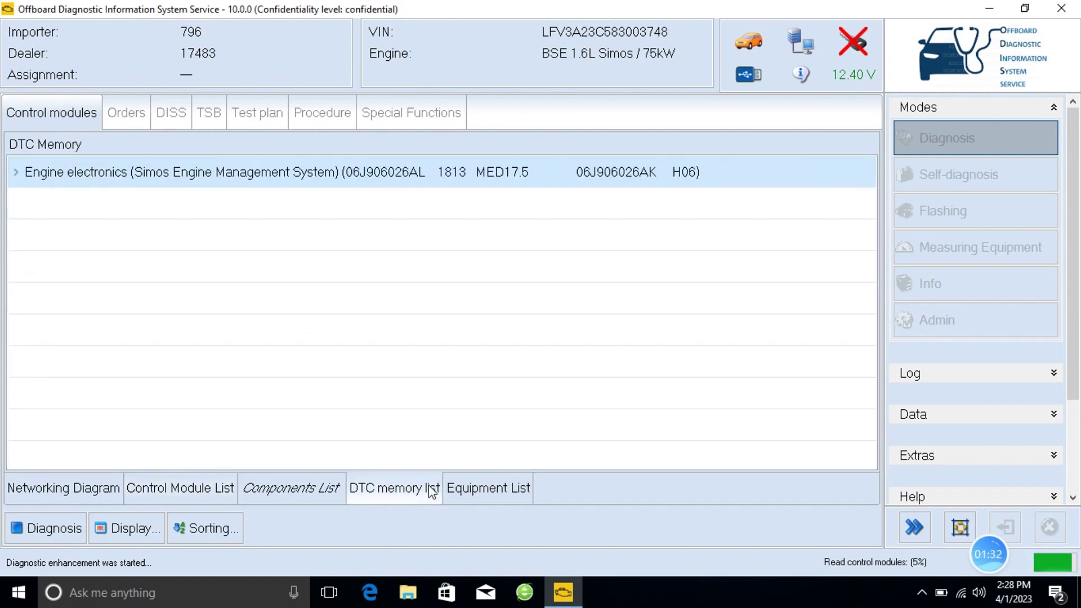
{"action": "left_click", "coordinate": [21, 178]}
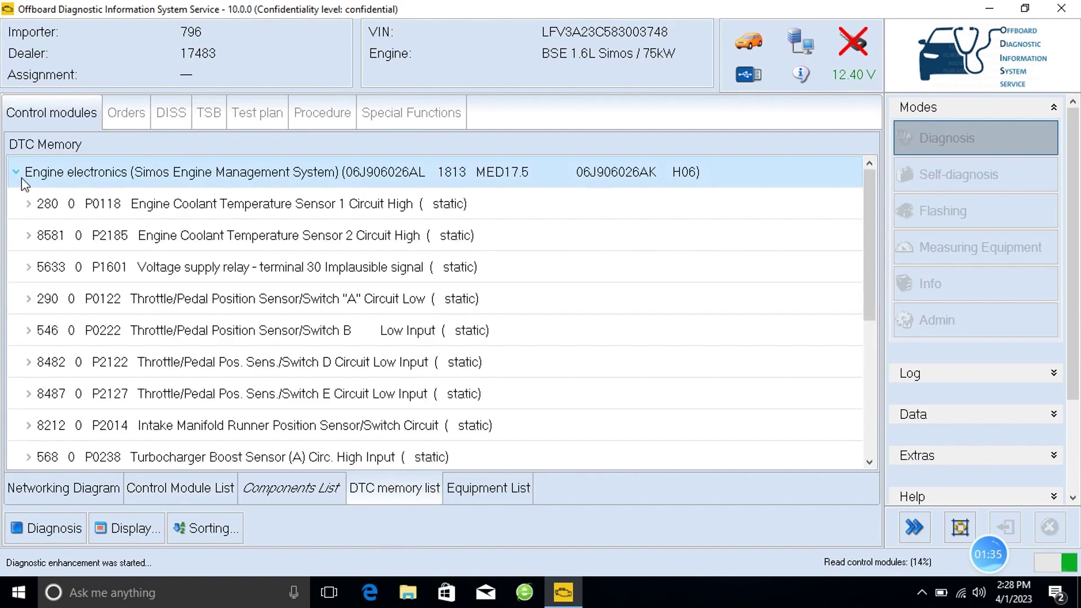
{"action": "left_click", "coordinate": [624, 605]}
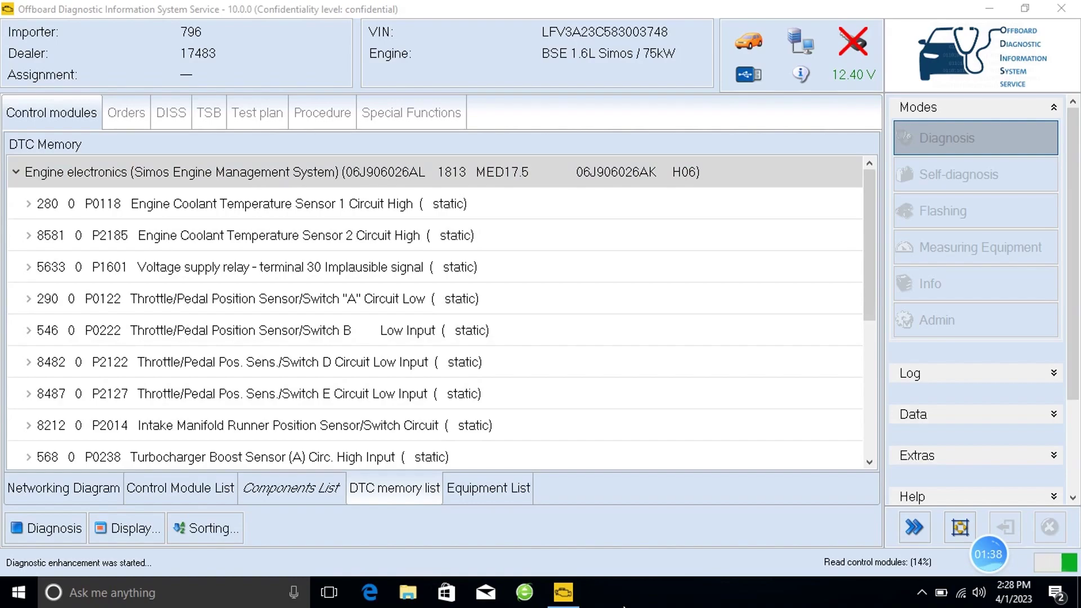